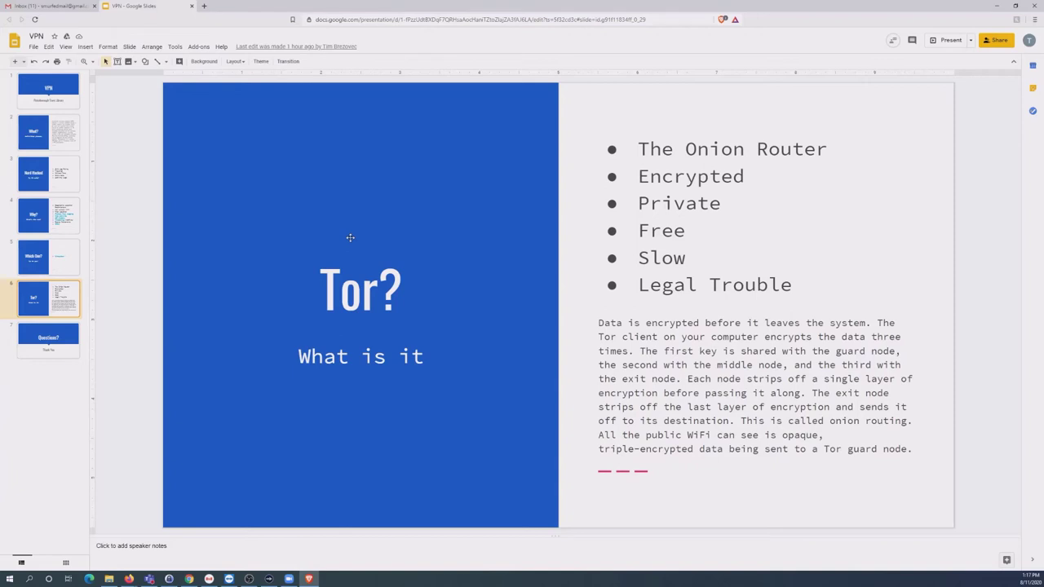
Go back to slide 5, 'Which One?', and show the Wirecutter link's web address.
{"action": "left_click", "coordinate": [61, 265]}
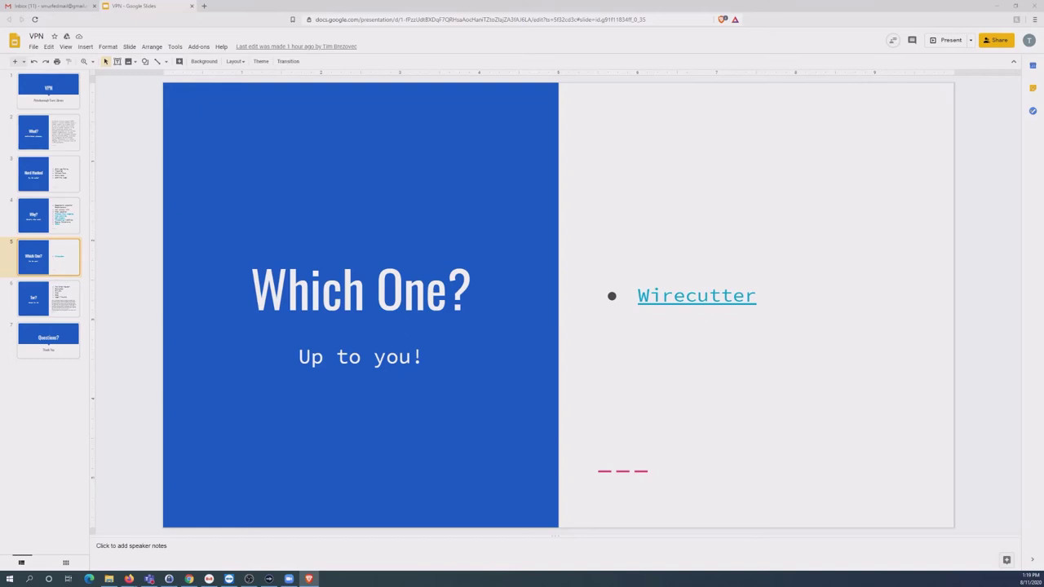
{"action": "left_click", "coordinate": [662, 296]}
Open Wirecutter's 'The Best VPN Service' review in a new tab and scroll to Mullvad's 'Our pick'.
{"action": "left_click", "coordinate": [684, 334]}
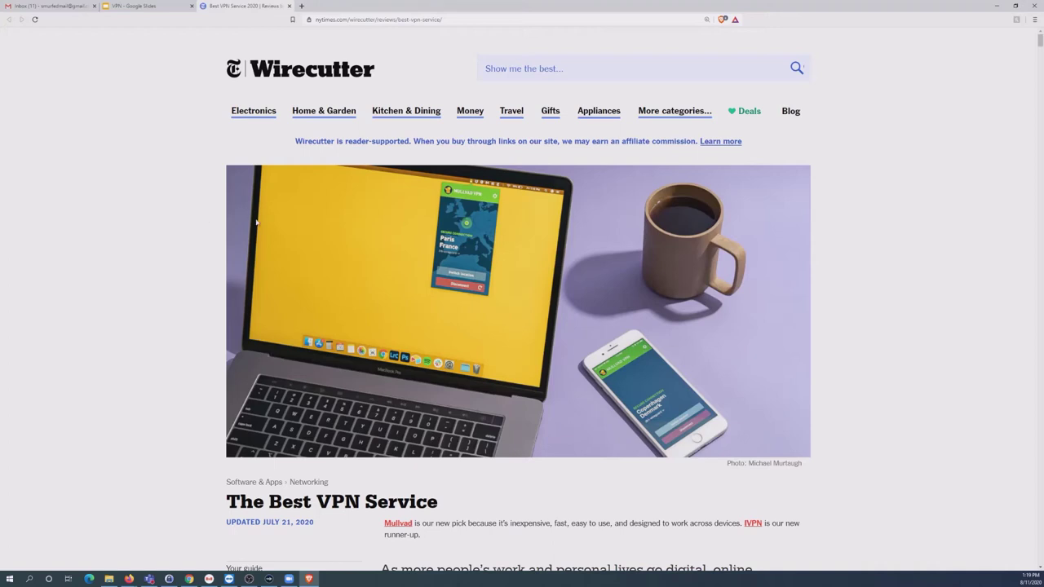
{"action": "scroll", "coordinate": [215, 255], "scroll_direction": "down", "scroll_amount": 5}
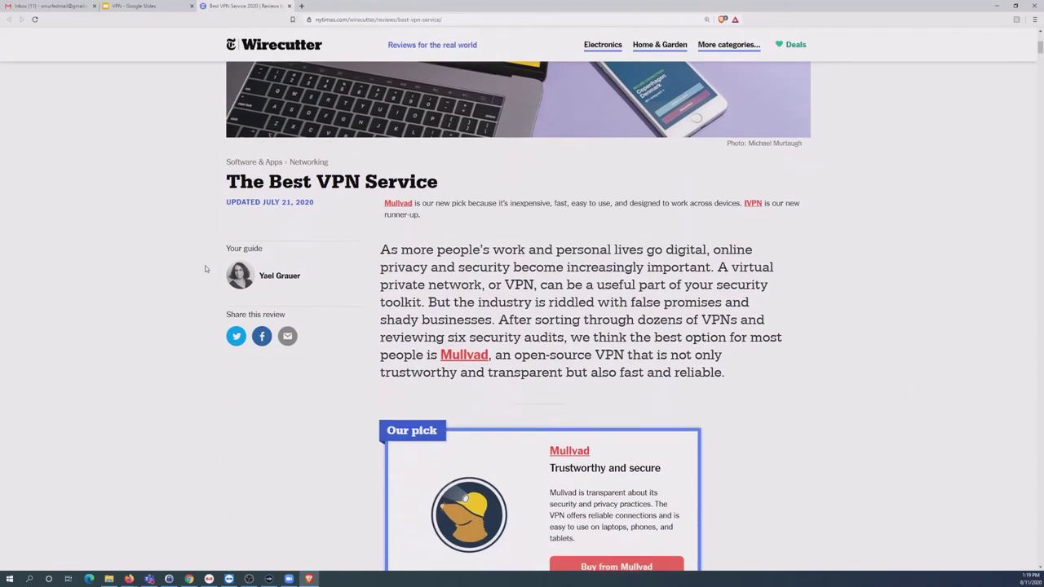
{"action": "scroll", "coordinate": [196, 273], "scroll_direction": "down", "scroll_amount": 1}
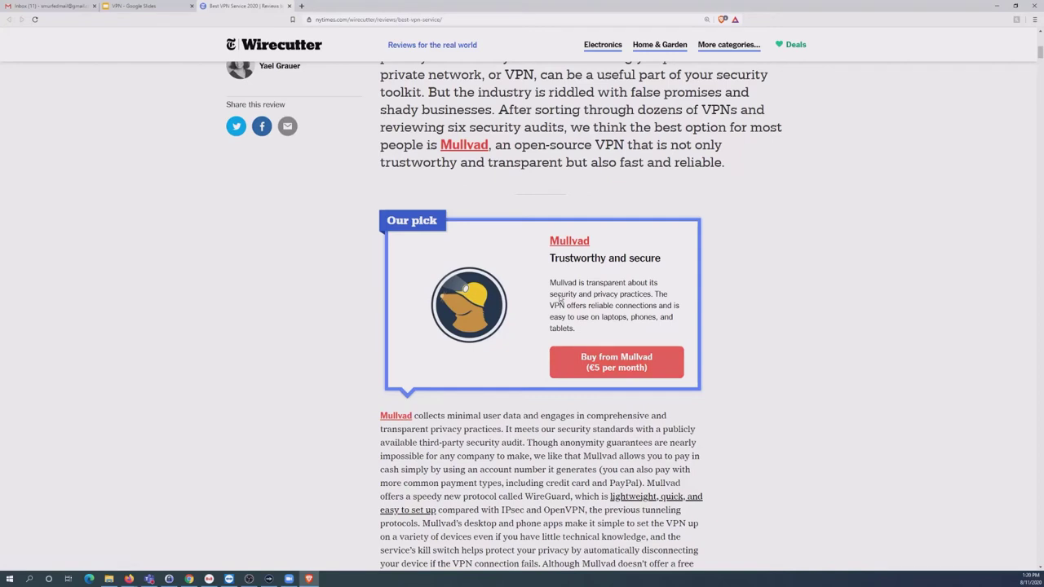
Highlight the IVPN and Mullvad card descriptions to compare the two picks.
{"action": "scroll", "coordinate": [560, 300], "scroll_direction": "down", "scroll_amount": 5}
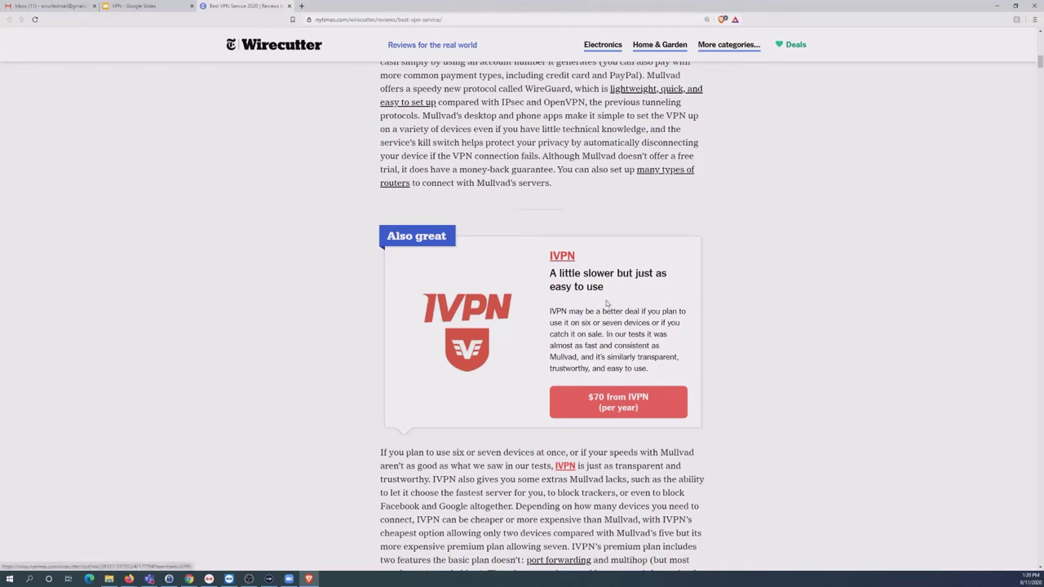
{"action": "left_click_drag", "start_coordinate": [649, 370], "coordinate": [548, 312]}
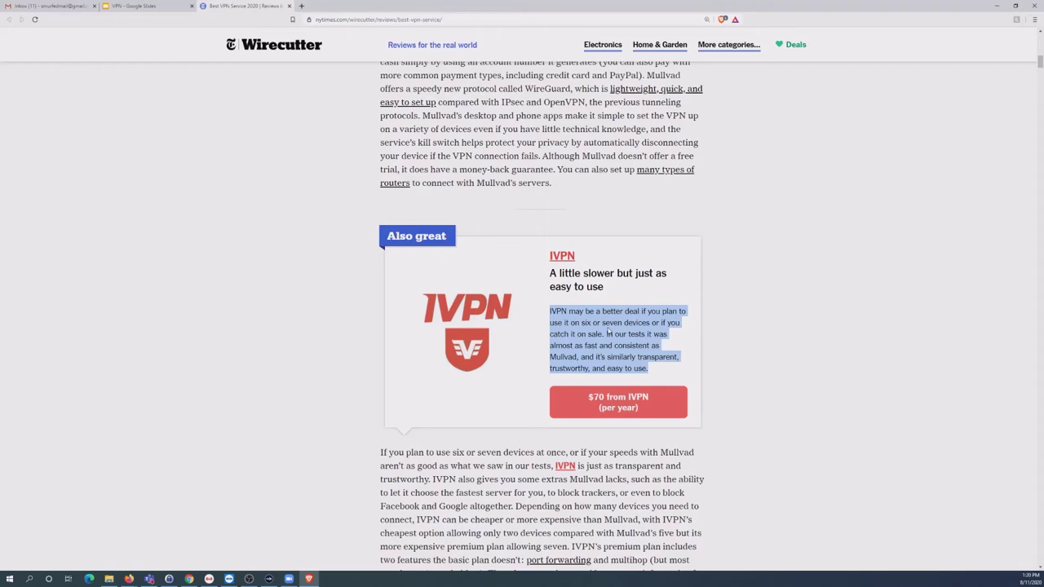
{"action": "scroll", "coordinate": [607, 331], "scroll_direction": "up", "scroll_amount": 1}
{"action": "scroll", "coordinate": [610, 353], "scroll_direction": "up", "scroll_amount": 4}
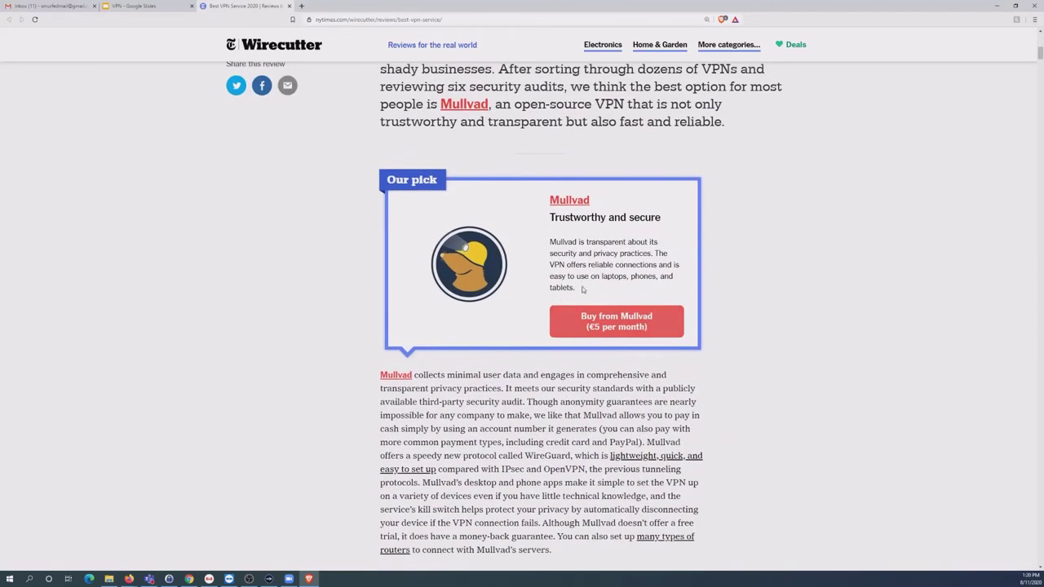
{"action": "left_click_drag", "start_coordinate": [583, 288], "coordinate": [560, 244]}
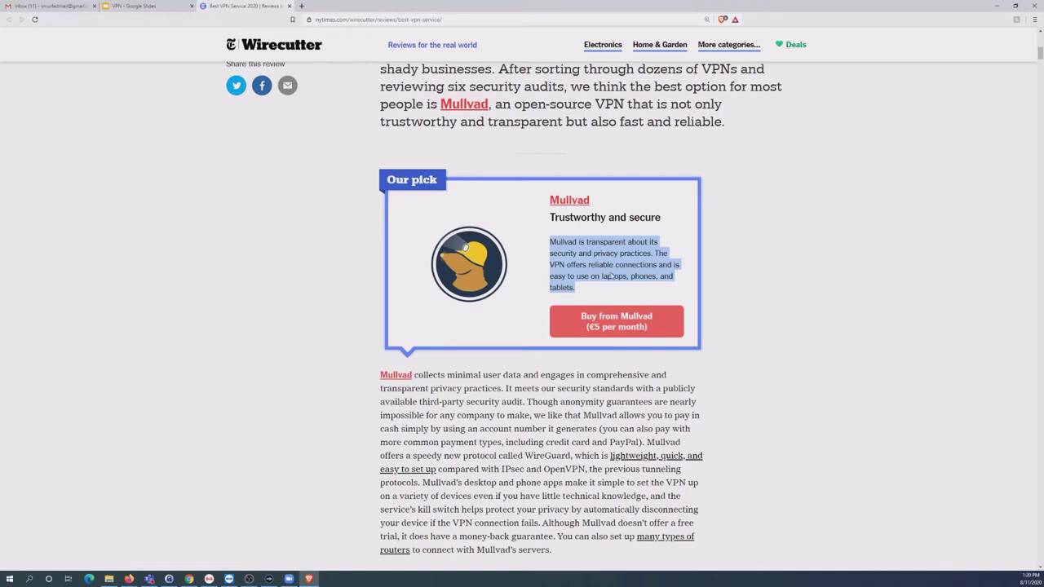
Zoom the article to 200% and move further down past the IVPN pick.
{"action": "scroll", "coordinate": [610, 278], "scroll_direction": "down", "scroll_amount": 1}
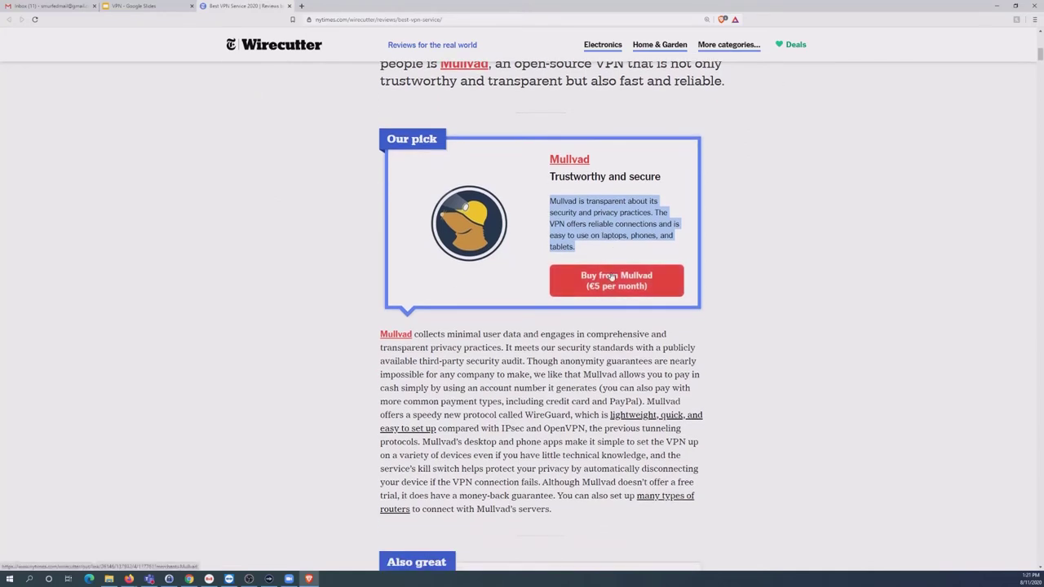
{"action": "scroll", "coordinate": [612, 277], "scroll_direction": "down", "scroll_amount": 4}
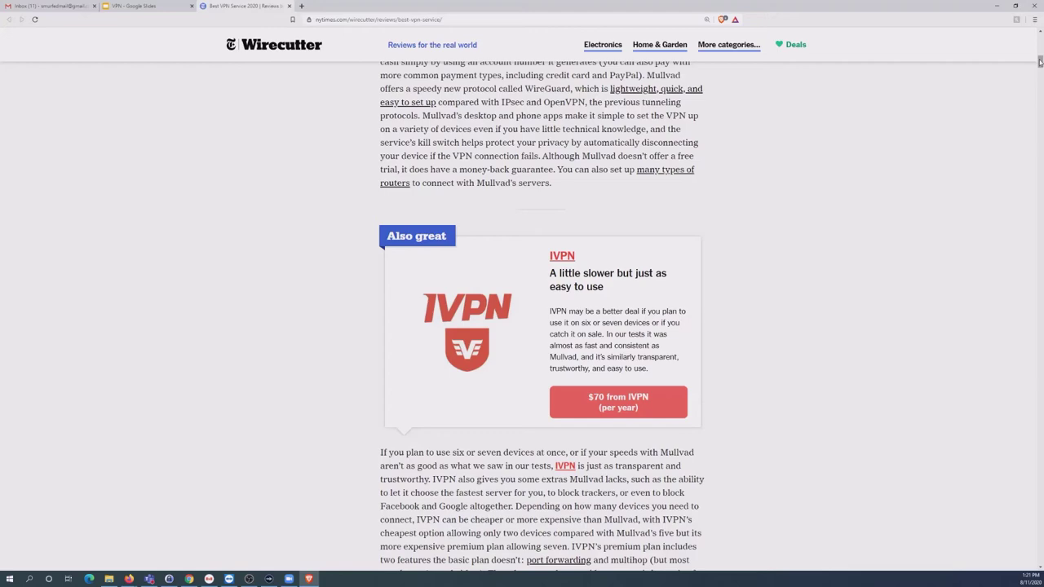
{"action": "key", "text": "ctrl+plus"}
{"action": "key", "text": "ctrl+plus"}
{"action": "key", "text": "ctrl+plus"}
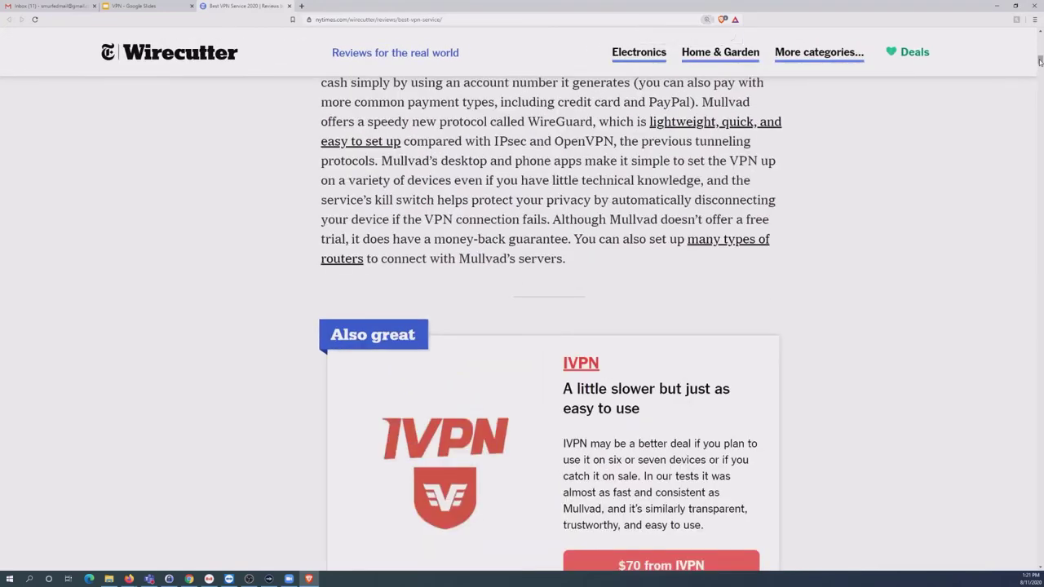
{"action": "left_click_drag", "start_coordinate": [1040, 62], "coordinate": [1040, 114]}
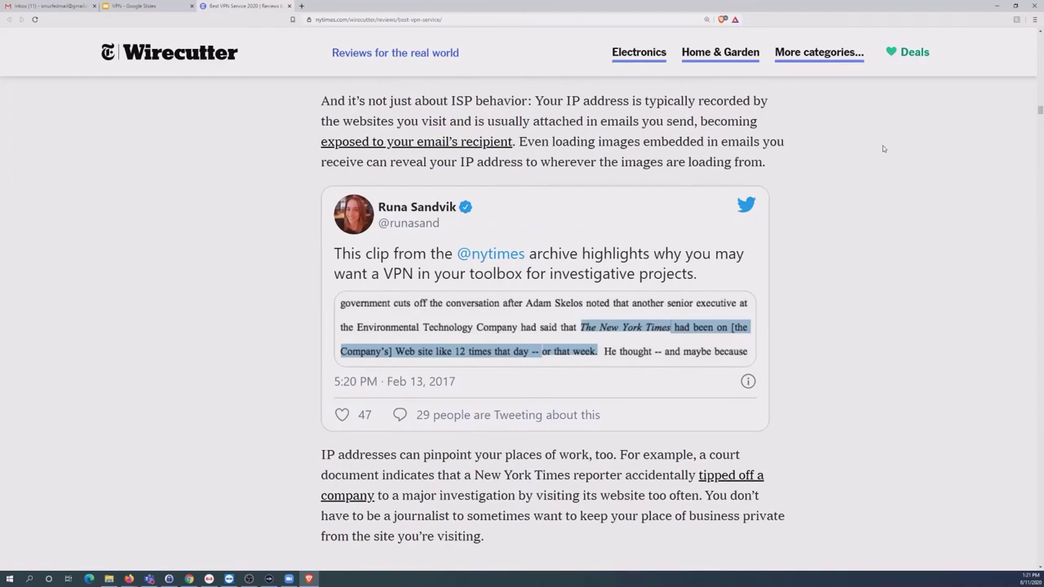
Scroll through the VPN diagrams and 'Trusting a VPN' text, then return to Mullvad's 'Our pick'.
{"action": "scroll", "coordinate": [889, 179], "scroll_direction": "up", "scroll_amount": 8}
{"action": "scroll", "coordinate": [891, 182], "scroll_direction": "up", "scroll_amount": 3}
{"action": "scroll", "coordinate": [892, 182], "scroll_direction": "down", "scroll_amount": 8}
{"action": "scroll", "coordinate": [892, 182], "scroll_direction": "down", "scroll_amount": 5}
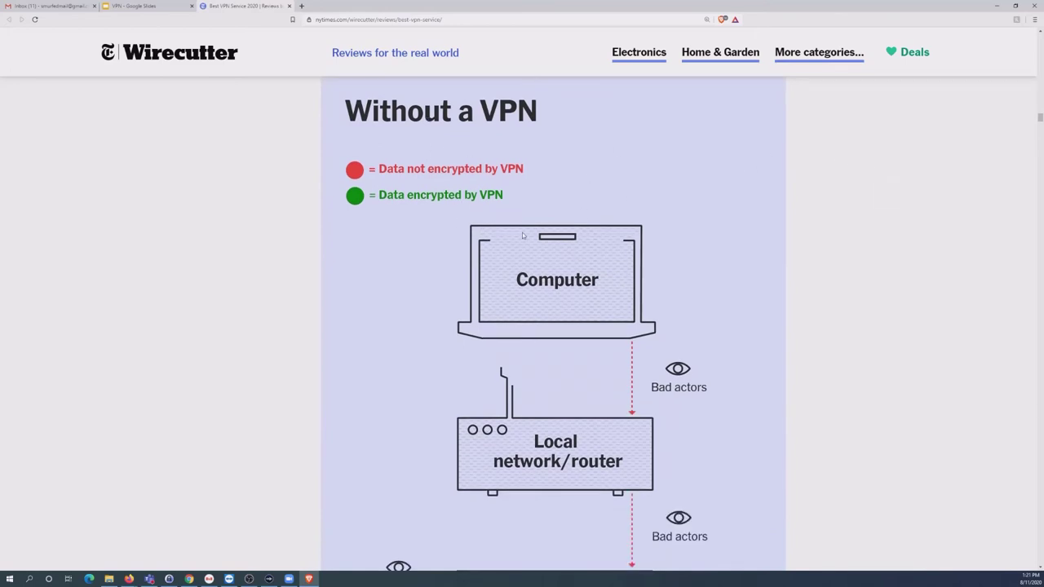
{"action": "scroll", "coordinate": [525, 237], "scroll_direction": "down", "scroll_amount": 5}
{"action": "scroll", "coordinate": [525, 240], "scroll_direction": "down", "scroll_amount": 14}
{"action": "scroll", "coordinate": [525, 244], "scroll_direction": "down", "scroll_amount": 5}
{"action": "scroll", "coordinate": [547, 248], "scroll_direction": "down", "scroll_amount": 5}
{"action": "scroll", "coordinate": [546, 248], "scroll_direction": "down", "scroll_amount": 15}
{"action": "scroll", "coordinate": [543, 267], "scroll_direction": "down", "scroll_amount": 10}
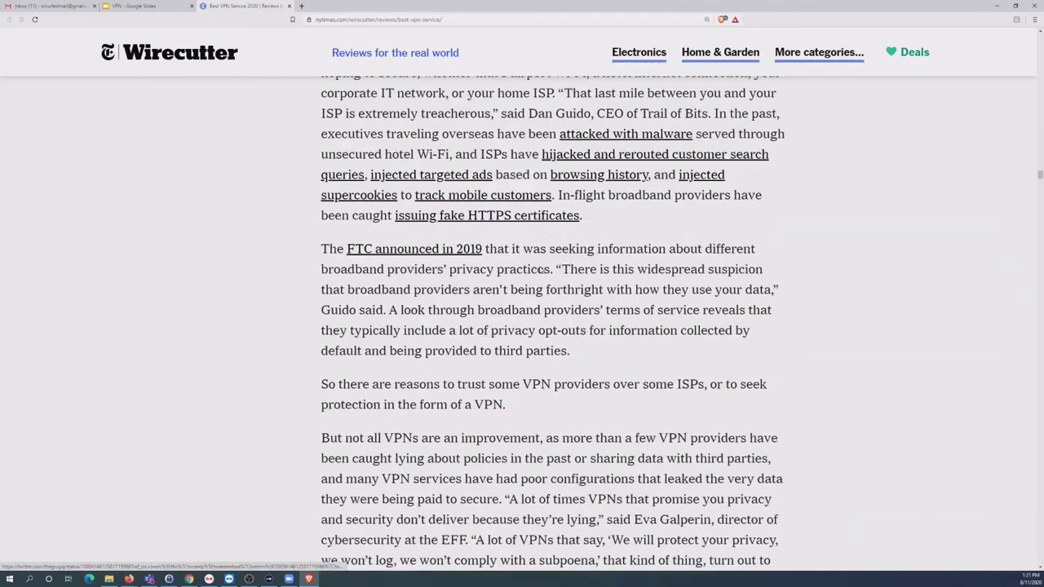
{"action": "scroll", "coordinate": [540, 273], "scroll_direction": "down", "scroll_amount": 12}
{"action": "scroll", "coordinate": [540, 275], "scroll_direction": "down", "scroll_amount": 6}
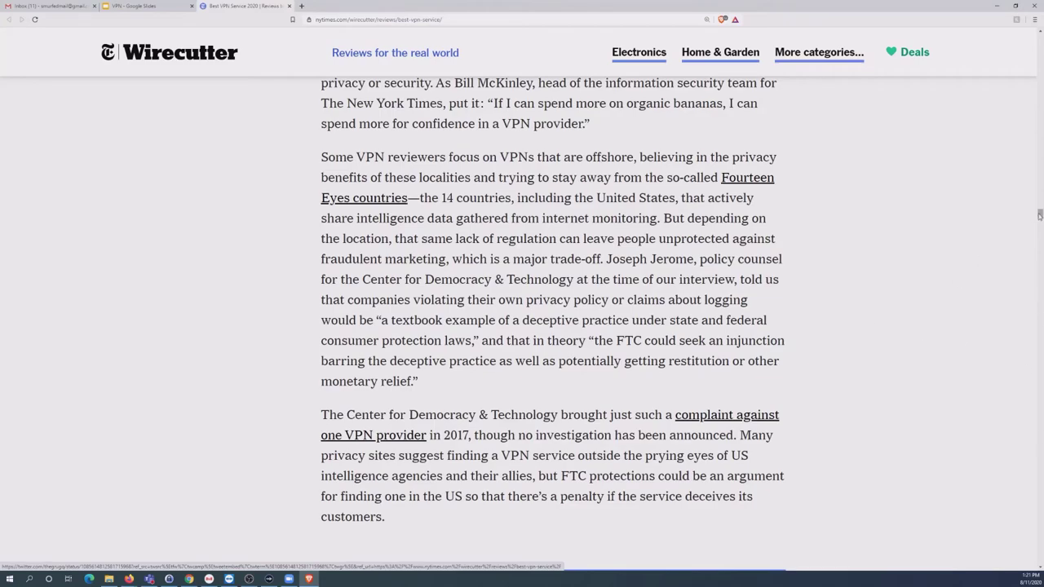
{"action": "left_click_drag", "start_coordinate": [1040, 213], "coordinate": [1040, 52]}
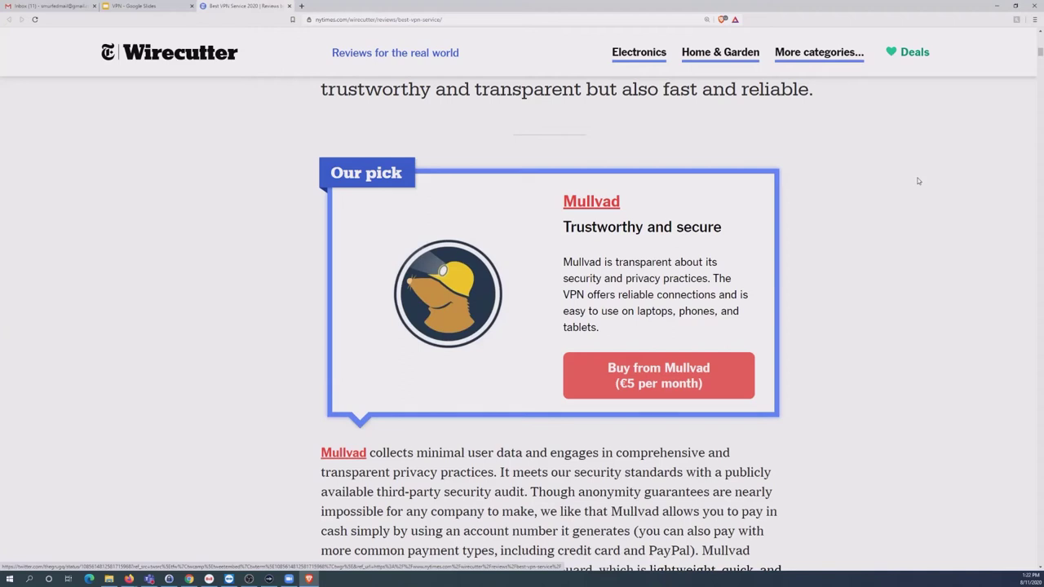
Open the Mullvad website from the review in a new tab and switch to it.
{"action": "right_click", "coordinate": [591, 207]}
{"action": "left_click", "coordinate": [608, 214]}
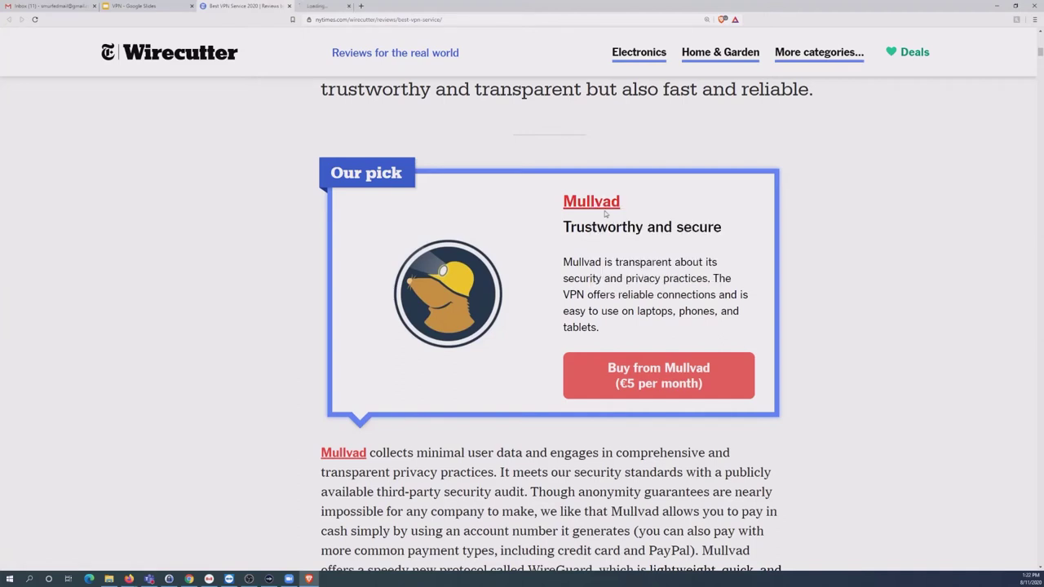
{"action": "left_click", "coordinate": [323, 6]}
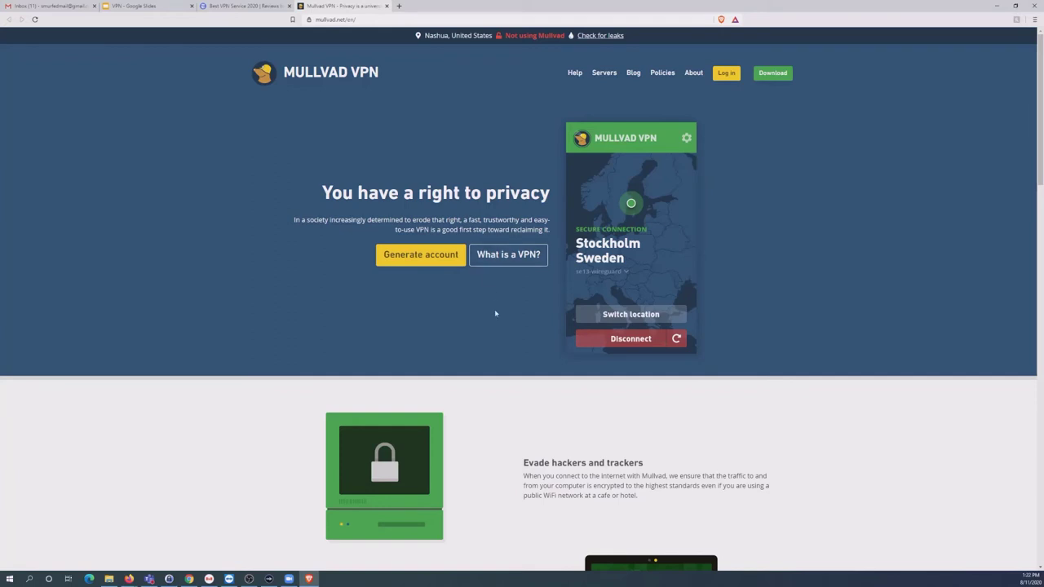
Zoom the Mullvad homepage to 140% and read down to the footer and back to the top.
{"action": "key", "text": "ctrl+plus"}
{"action": "key", "text": "ctrl+plus"}
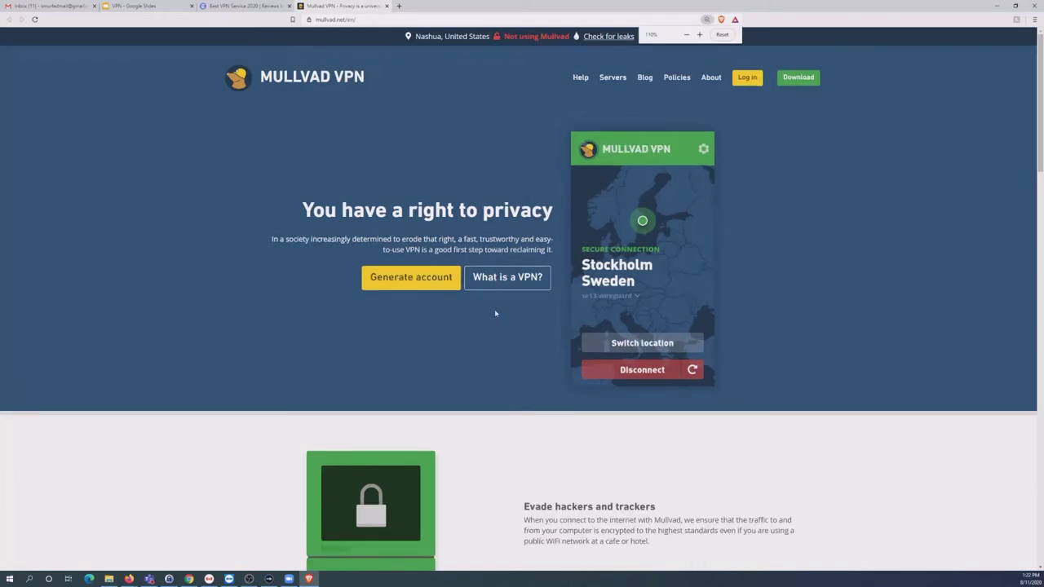
{"action": "key", "text": "ctrl+plus"}
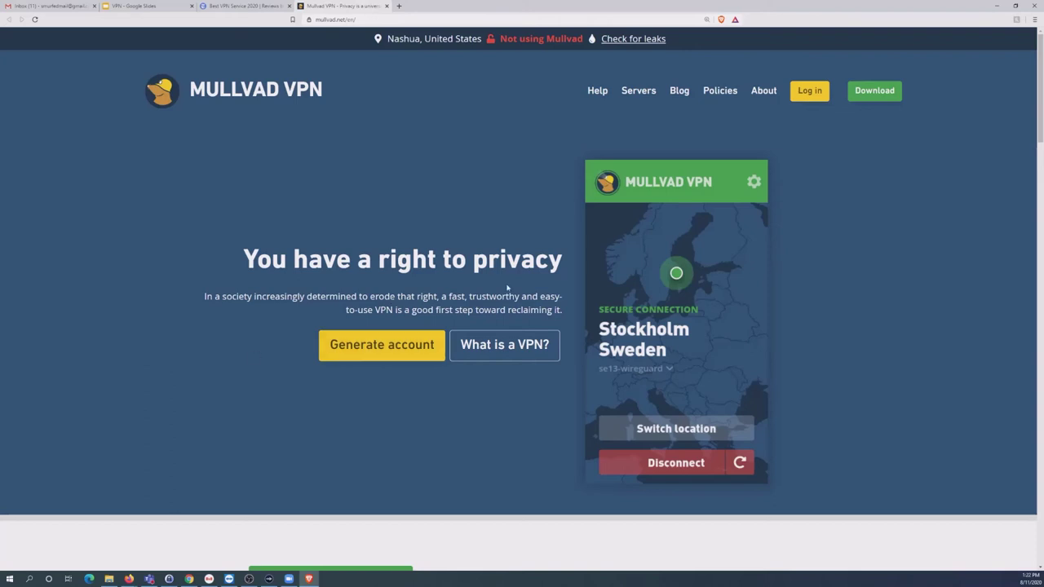
{"action": "scroll", "coordinate": [507, 287], "scroll_direction": "down", "scroll_amount": 5}
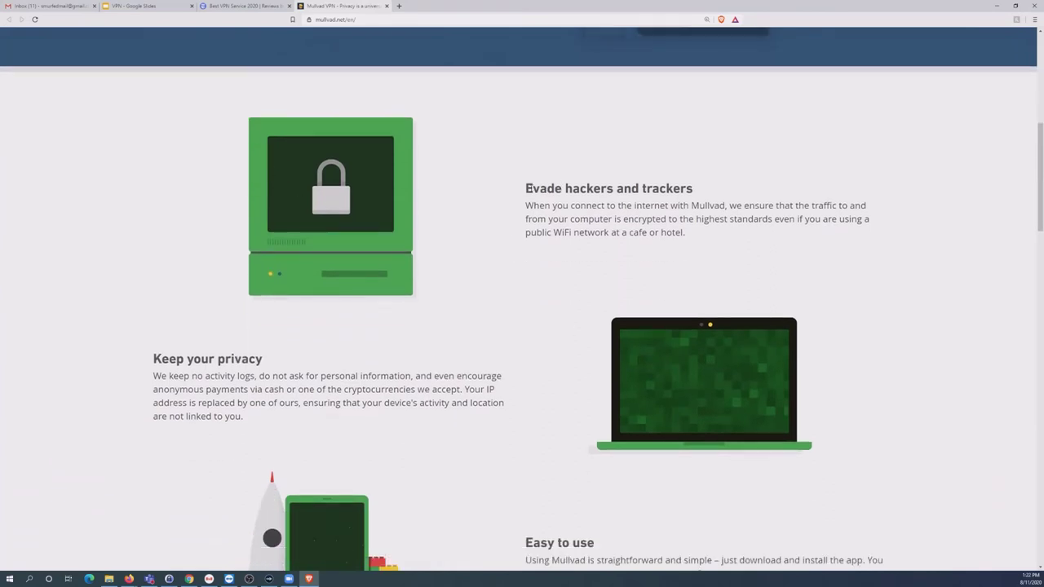
{"action": "scroll", "coordinate": [278, 312], "scroll_direction": "down", "scroll_amount": 4}
{"action": "scroll", "coordinate": [594, 298], "scroll_direction": "down", "scroll_amount": 3}
{"action": "scroll", "coordinate": [594, 298], "scroll_direction": "down", "scroll_amount": 5}
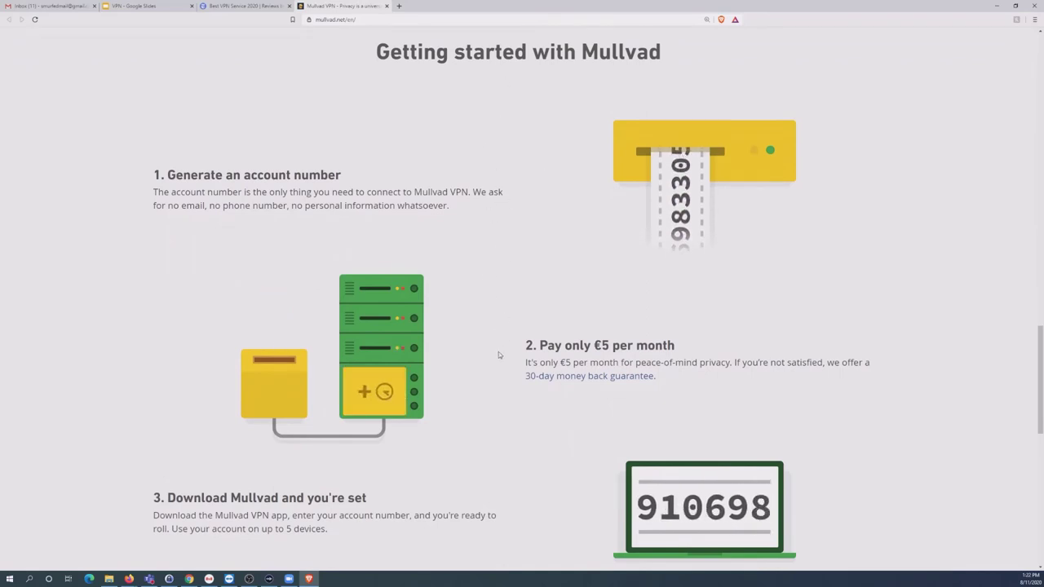
{"action": "scroll", "coordinate": [494, 363], "scroll_direction": "down", "scroll_amount": 3}
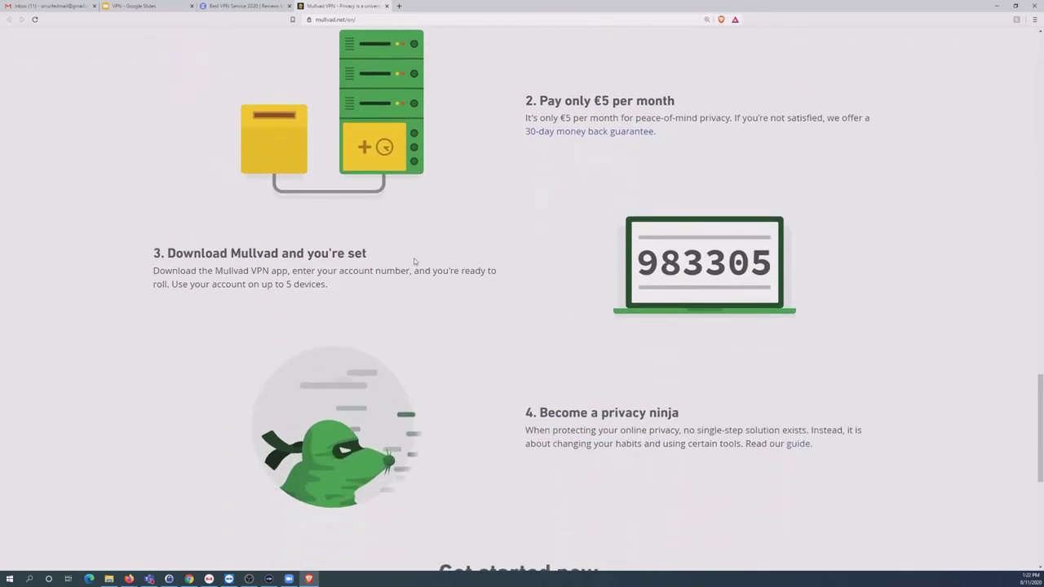
{"action": "scroll", "coordinate": [502, 351], "scroll_direction": "down", "scroll_amount": 5}
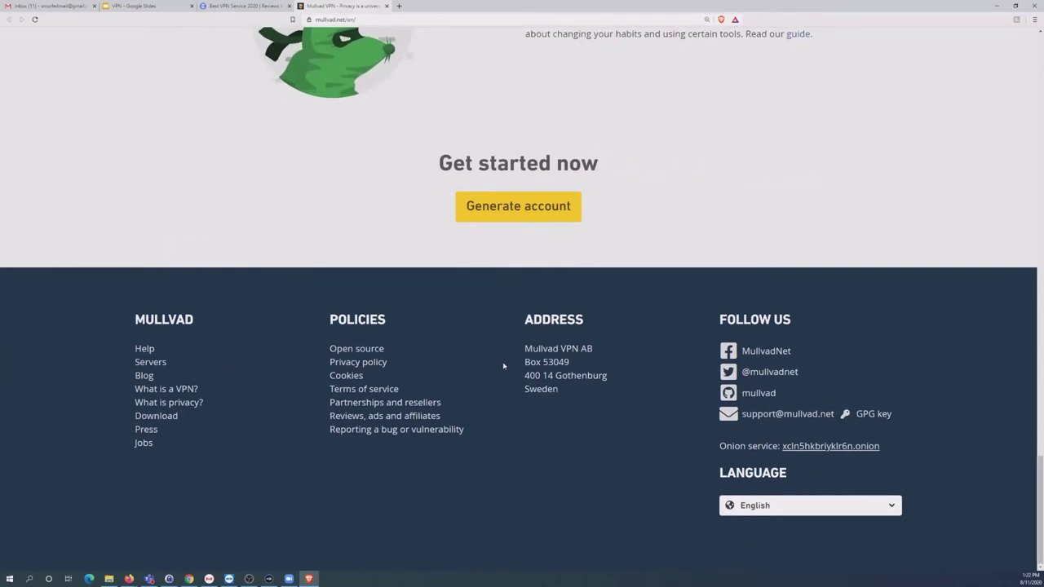
{"action": "scroll", "coordinate": [503, 366], "scroll_direction": "up", "scroll_amount": 8}
{"action": "scroll", "coordinate": [504, 366], "scroll_direction": "up", "scroll_amount": 15}
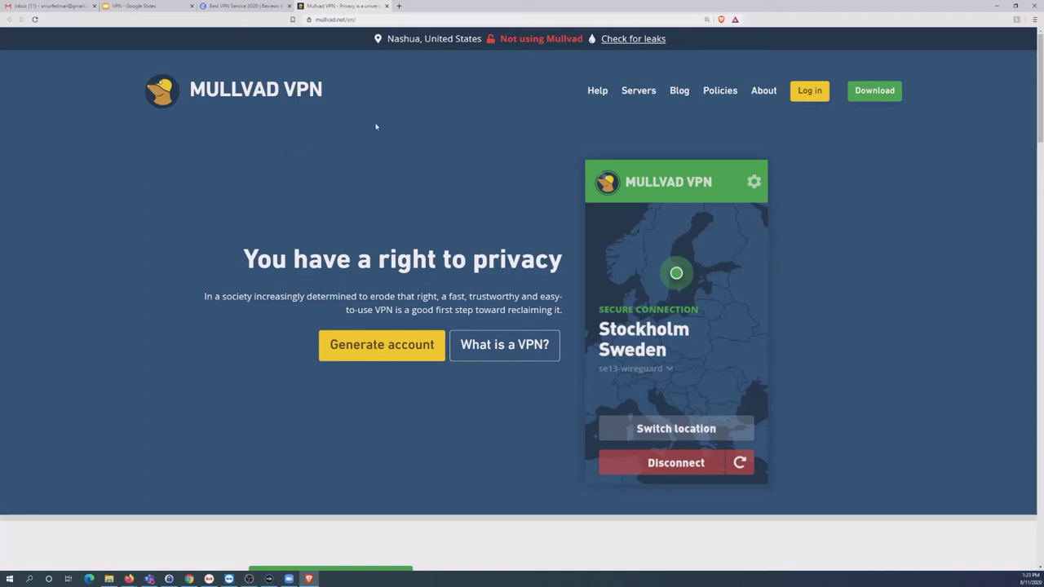
Search Google for 'tunnelbear' and open the TunnelBear VPN ad result.
{"action": "left_click", "coordinate": [356, 21]}
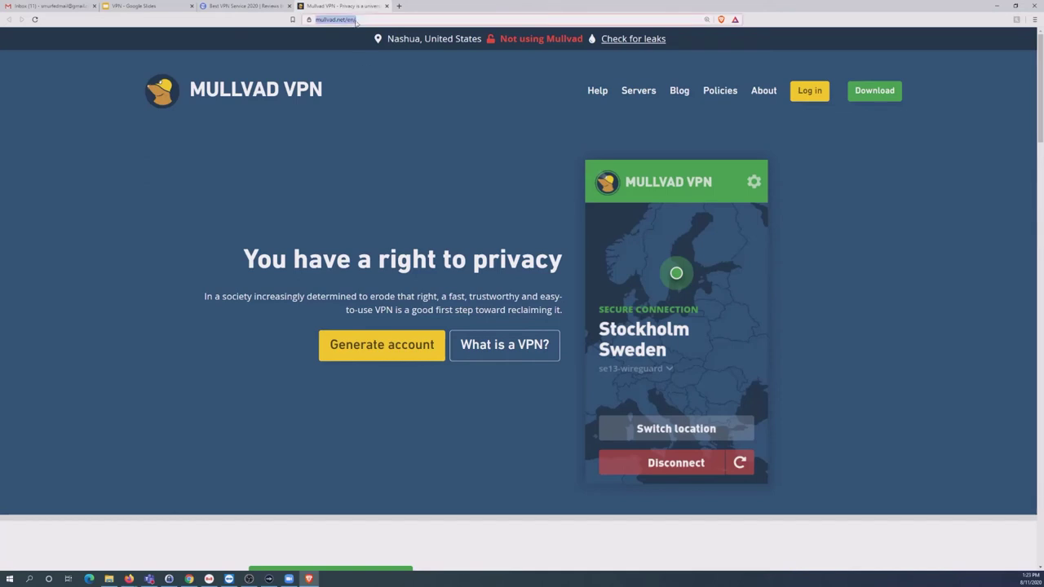
{"action": "type", "text": "tunnelbear"}
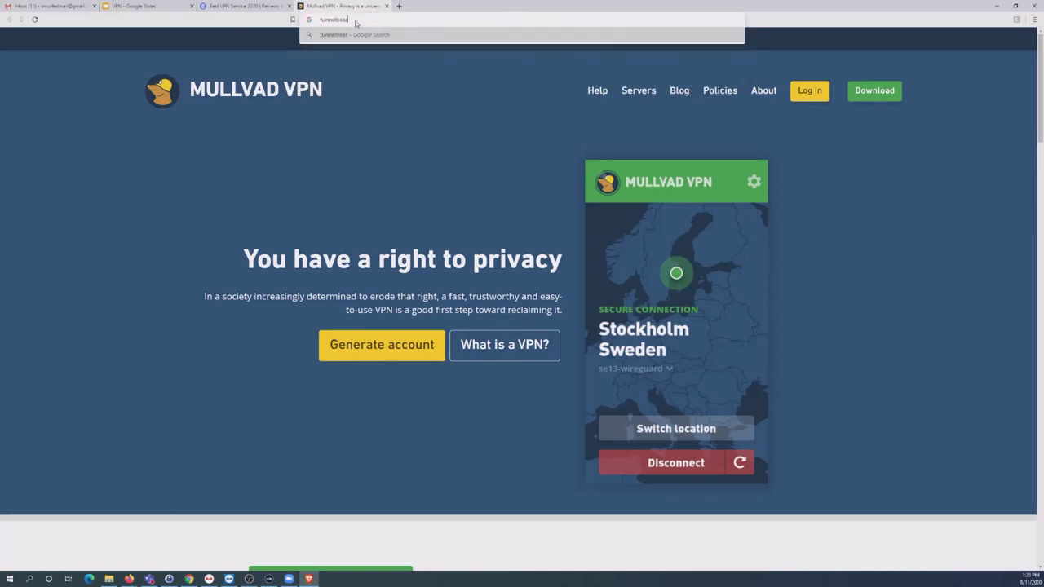
{"action": "key", "text": "Return"}
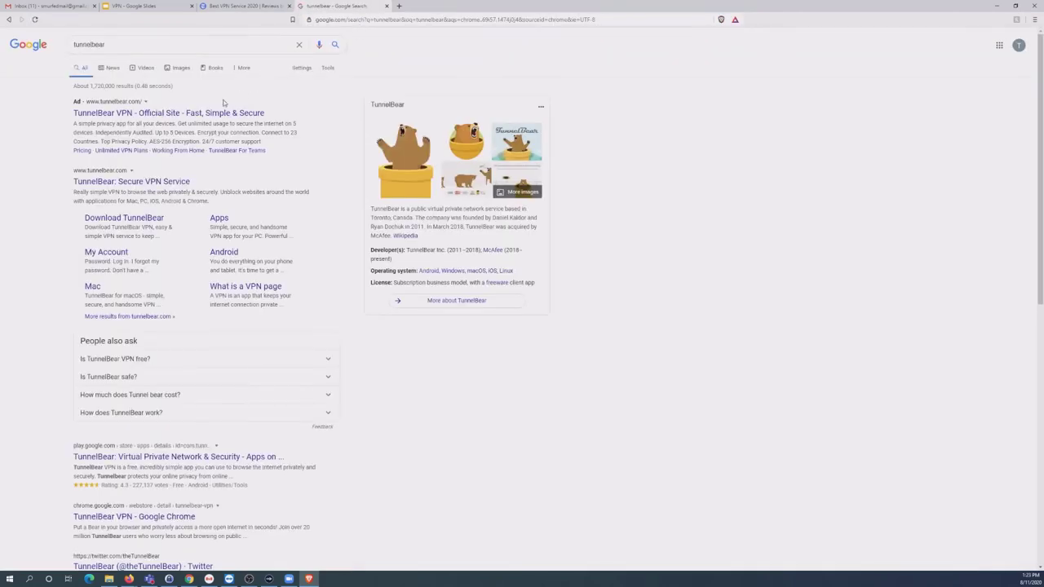
{"action": "left_click", "coordinate": [192, 115]}
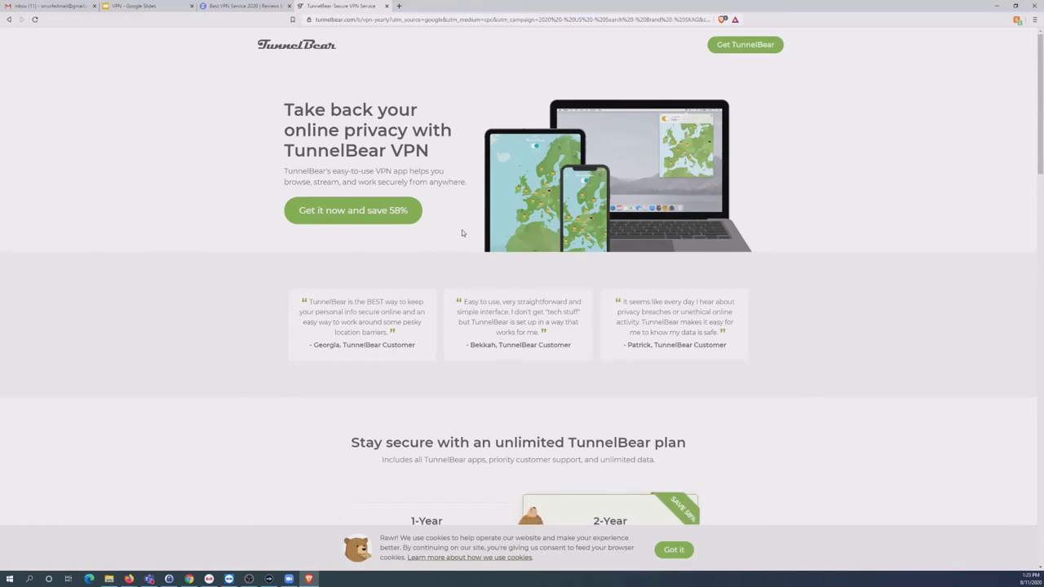
{"action": "scroll", "coordinate": [462, 232], "scroll_direction": "down", "scroll_amount": 4}
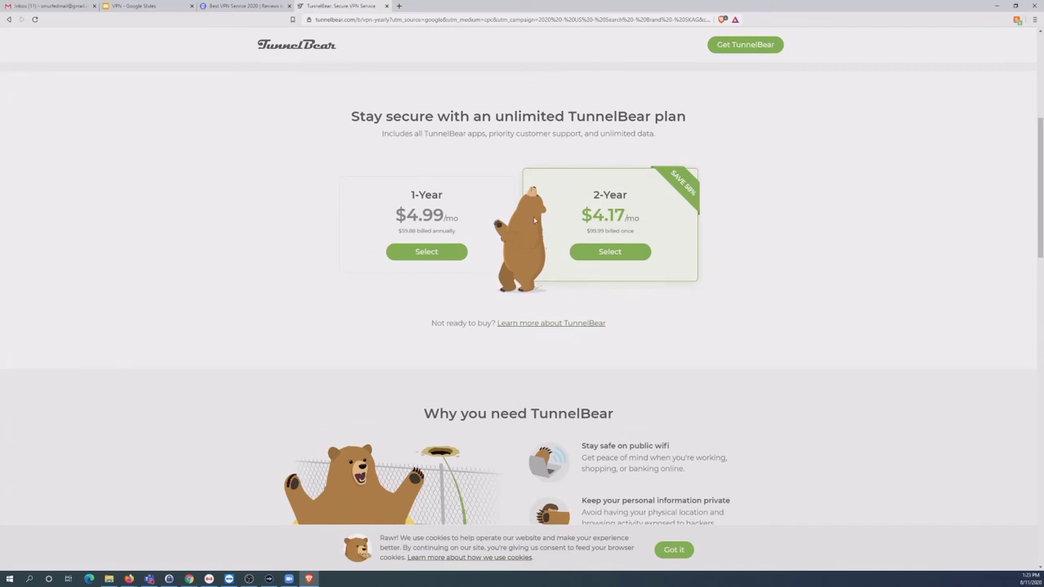
{"action": "scroll", "coordinate": [535, 220], "scroll_direction": "down", "scroll_amount": 3}
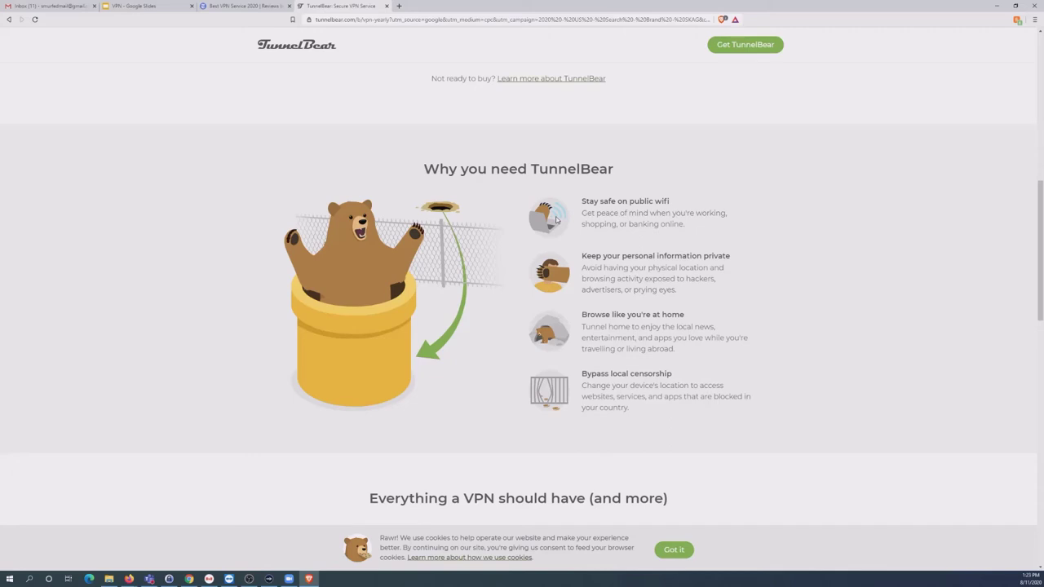
{"action": "scroll", "coordinate": [557, 218], "scroll_direction": "down", "scroll_amount": 1}
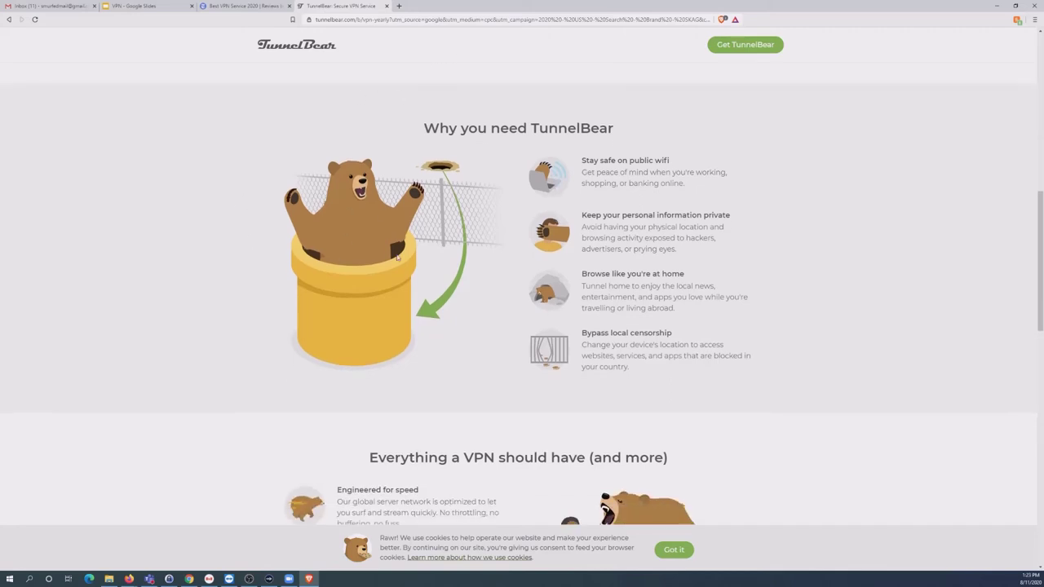
{"action": "scroll", "coordinate": [396, 254], "scroll_direction": "down", "scroll_amount": 3}
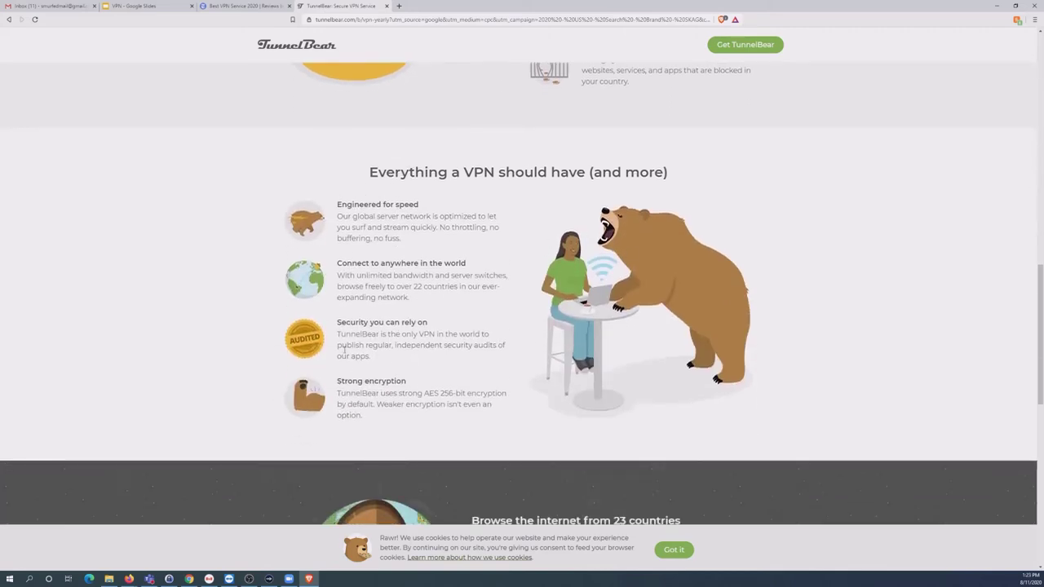
{"action": "scroll", "coordinate": [628, 320], "scroll_direction": "down", "scroll_amount": 5}
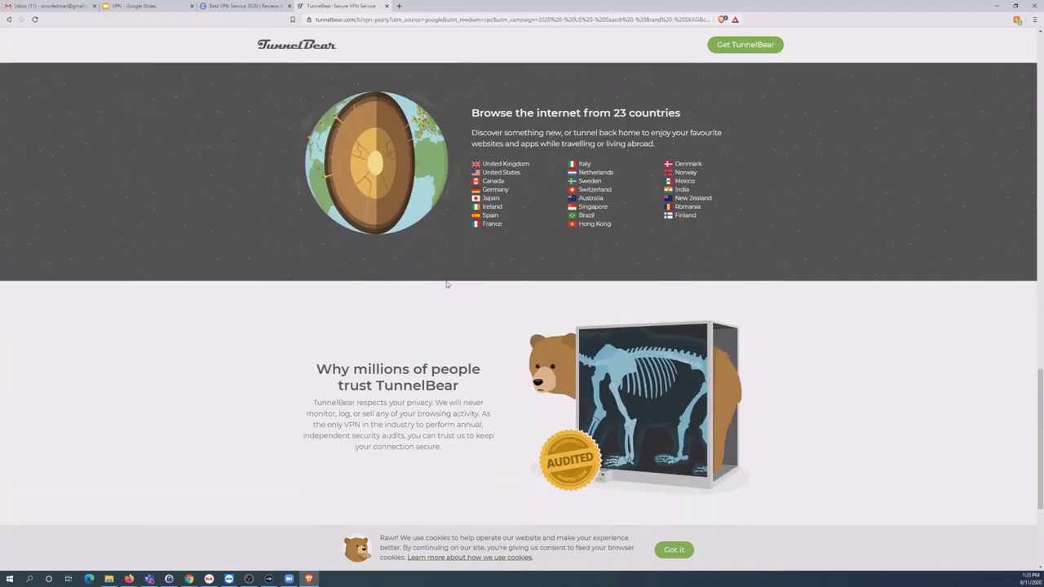
{"action": "scroll", "coordinate": [481, 314], "scroll_direction": "down", "scroll_amount": 3}
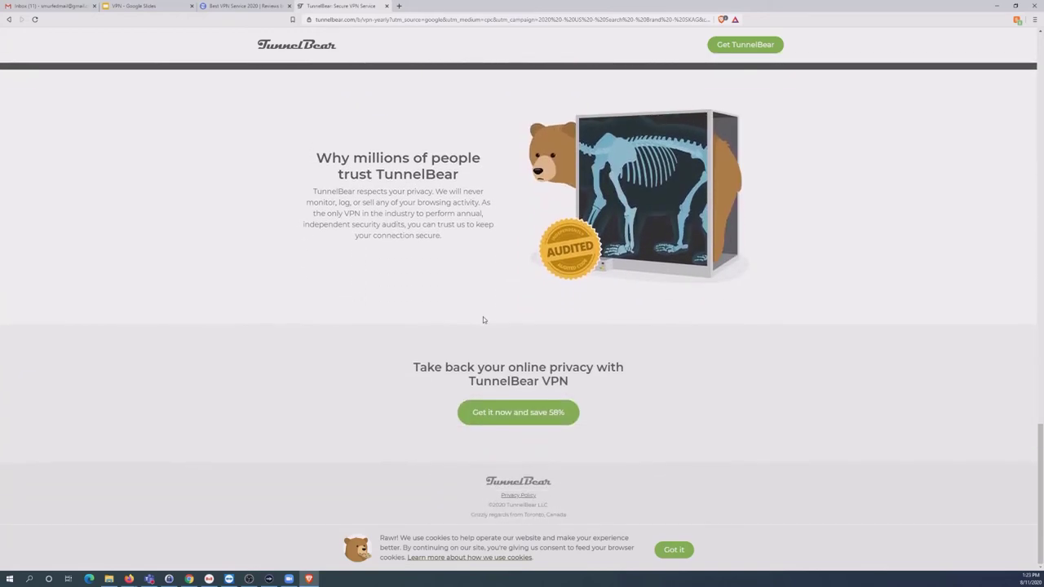
{"action": "scroll", "coordinate": [483, 320], "scroll_direction": "up", "scroll_amount": 15}
{"action": "scroll", "coordinate": [483, 321], "scroll_direction": "up", "scroll_amount": 5}
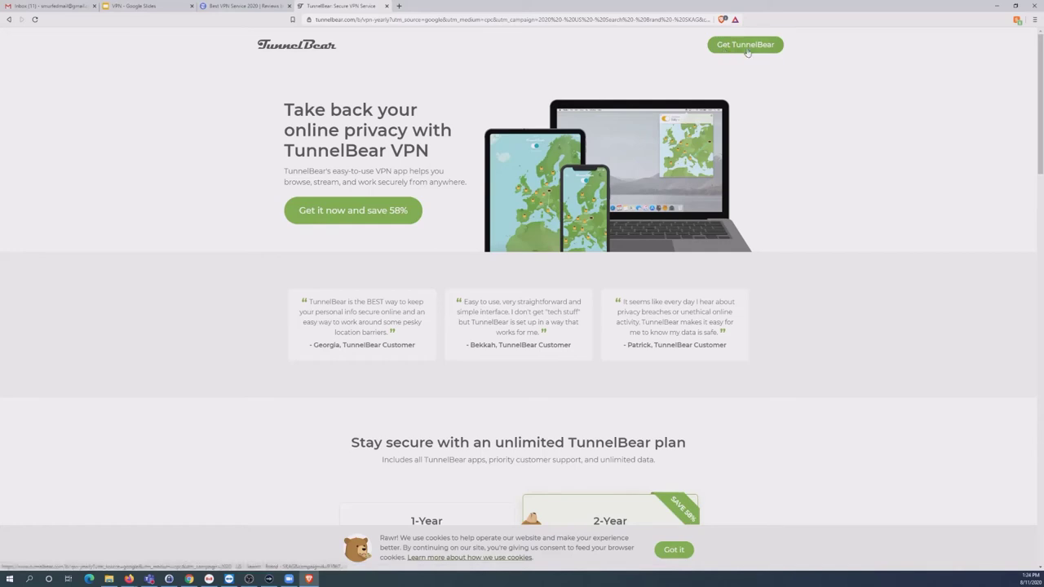
Jump to the pricing plans via Get TunnelBear, then follow 'Learn more about TunnelBear' to the homepage.
{"action": "left_click", "coordinate": [746, 50]}
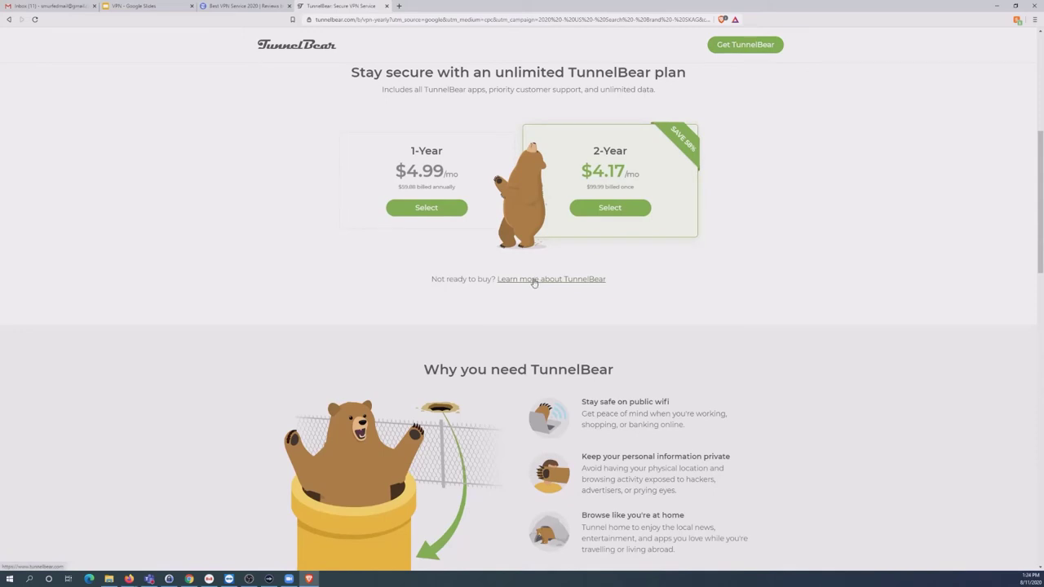
{"action": "left_click", "coordinate": [534, 280]}
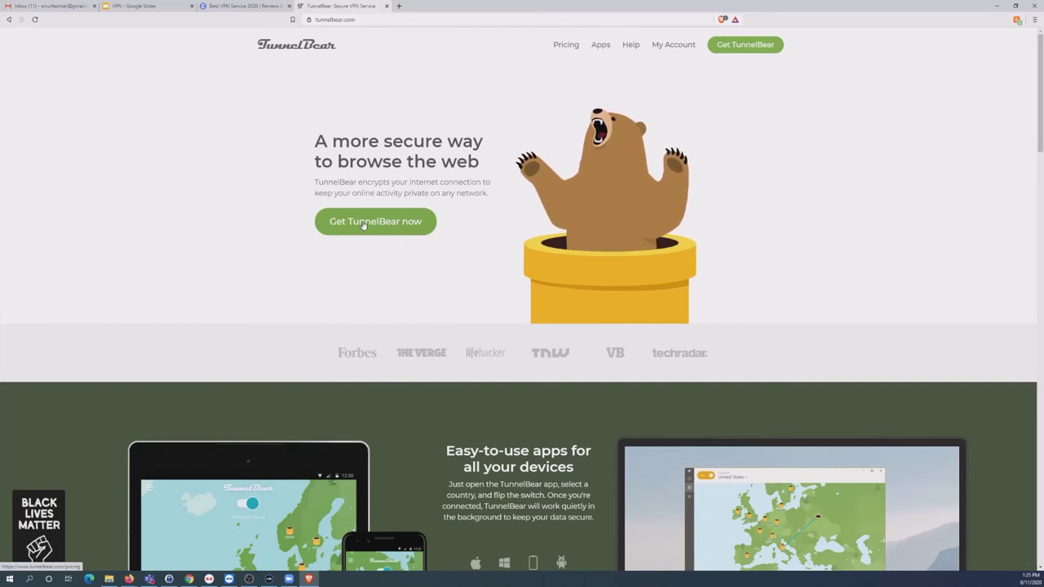
Choose Try for free on the Free plan and save the Windows installer to Downloads.
{"action": "left_click", "coordinate": [565, 44]}
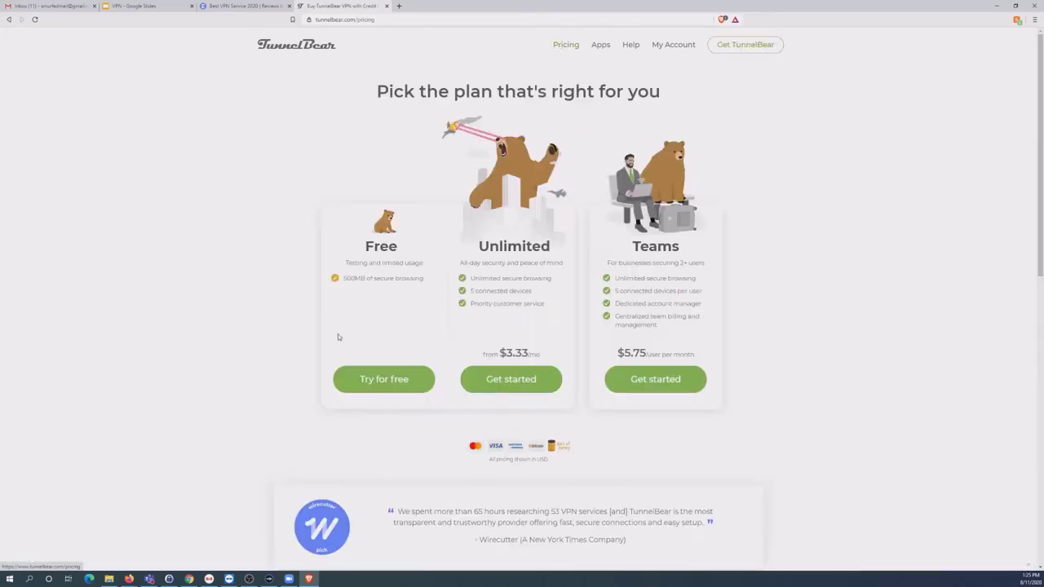
{"action": "left_click_drag", "start_coordinate": [355, 263], "coordinate": [425, 278]}
{"action": "left_click", "coordinate": [361, 277]}
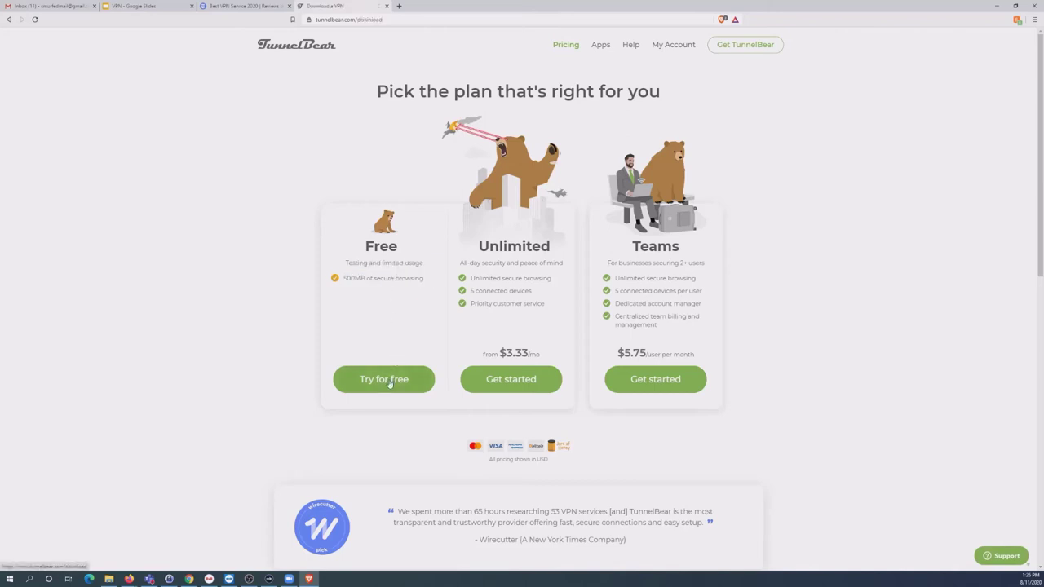
{"action": "left_click", "coordinate": [390, 382]}
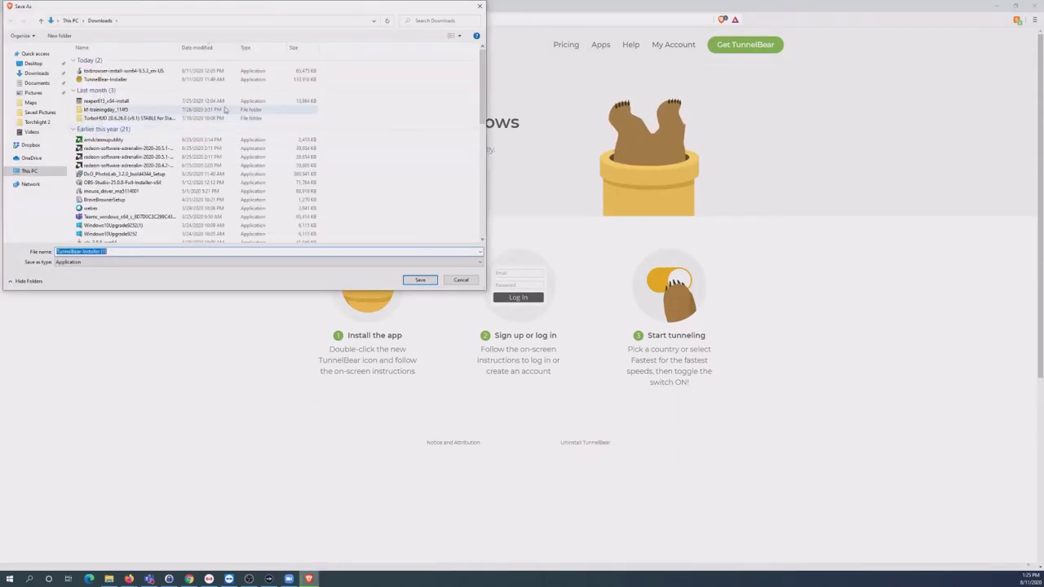
{"action": "left_click", "coordinate": [418, 280]}
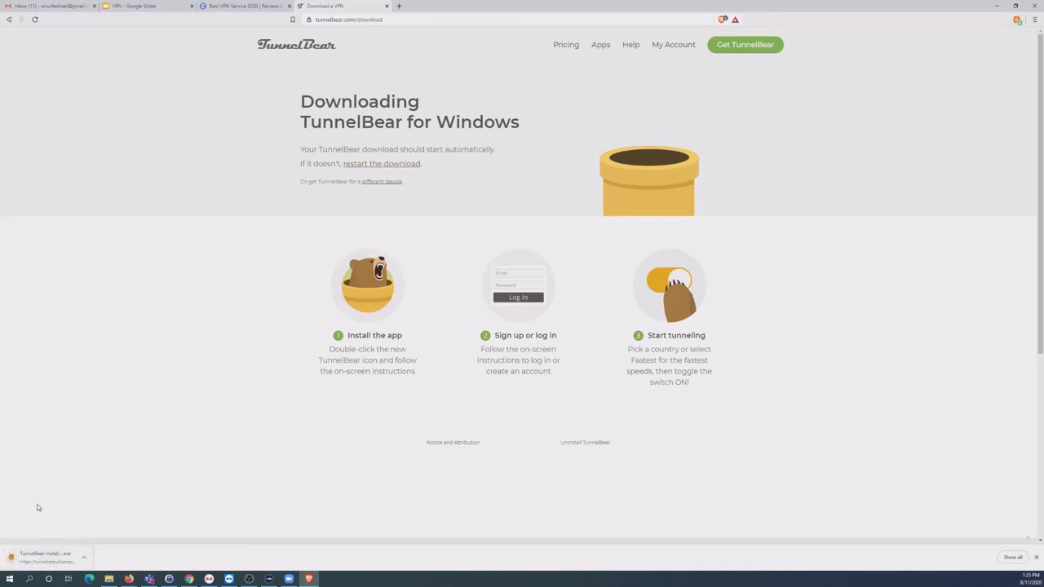
Run TunnelBear-Installer (1).exe from the download bar and complete the installation.
{"action": "left_click", "coordinate": [21, 559]}
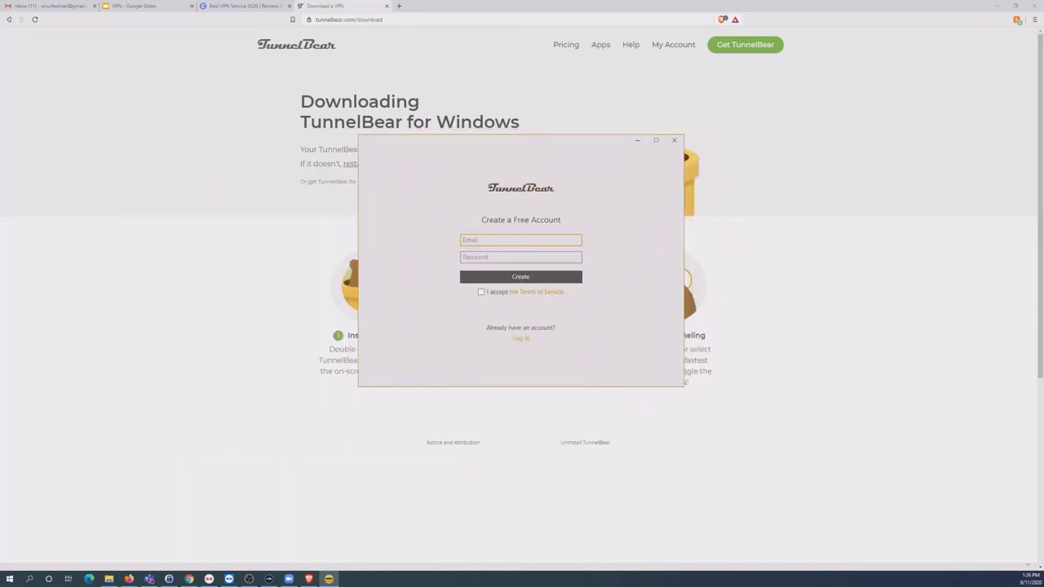
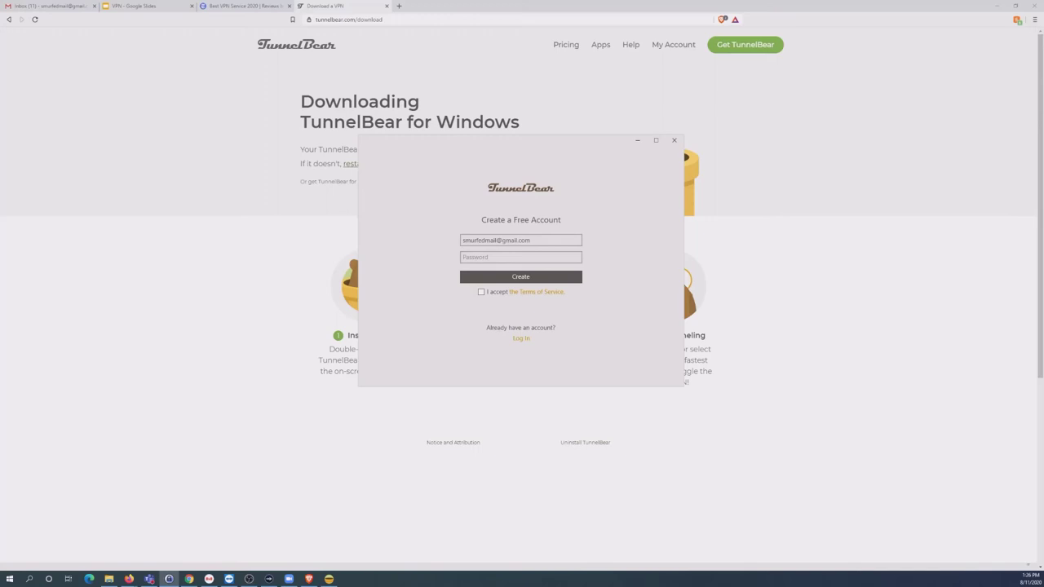
Enter the account e-mail, paste the password, accept the Terms of Service, and create the account.
{"action": "left_click", "coordinate": [551, 257]}
{"action": "key", "text": "ctrl+v"}
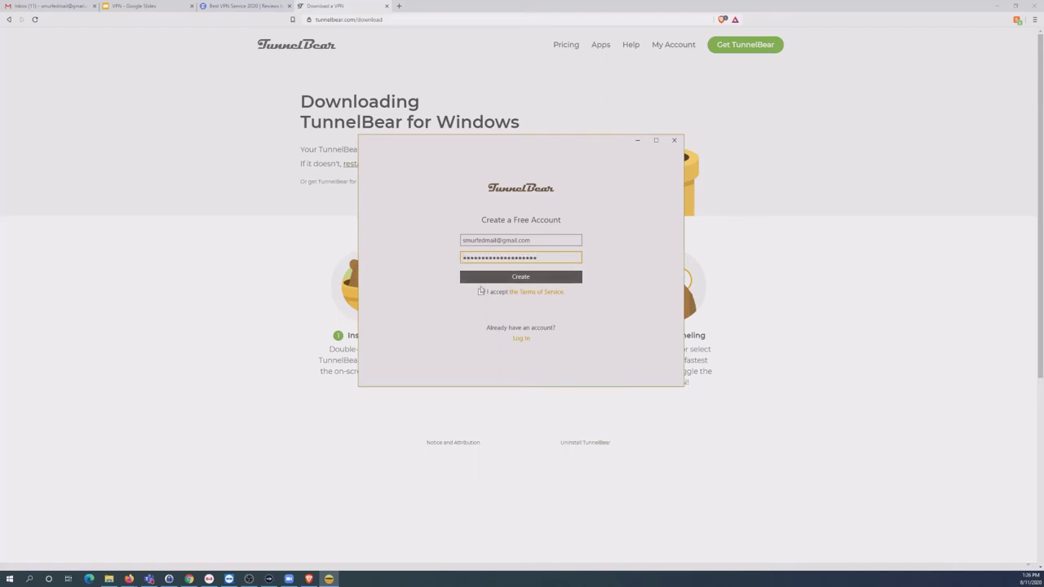
{"action": "left_click", "coordinate": [481, 293]}
{"action": "left_click", "coordinate": [523, 279]}
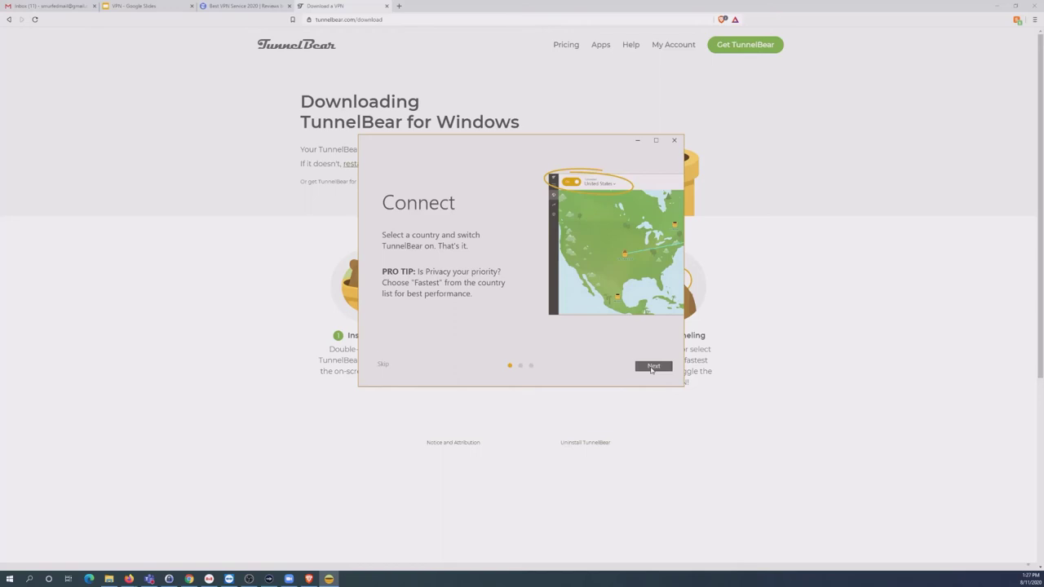
Advance through the Connect, Bear-owse and Protected by a Bear introduction slides.
{"action": "left_click", "coordinate": [653, 366]}
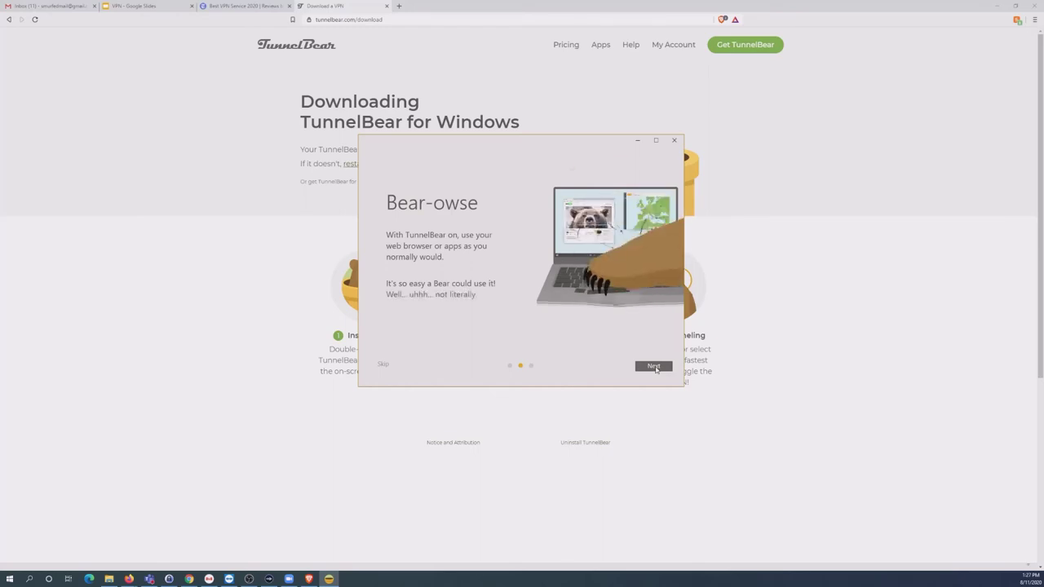
{"action": "left_click", "coordinate": [654, 366]}
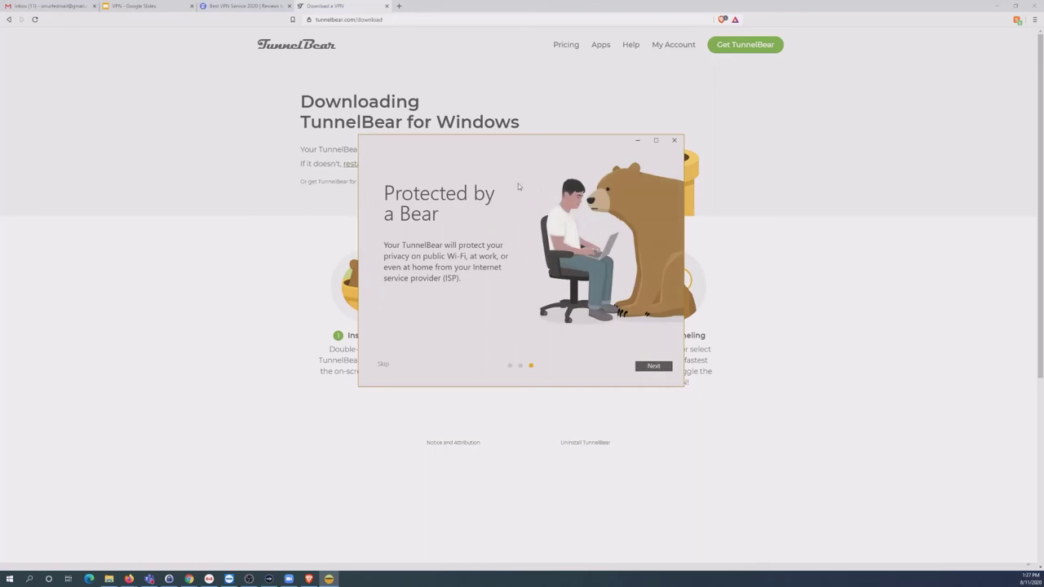
{"action": "left_click", "coordinate": [654, 367]}
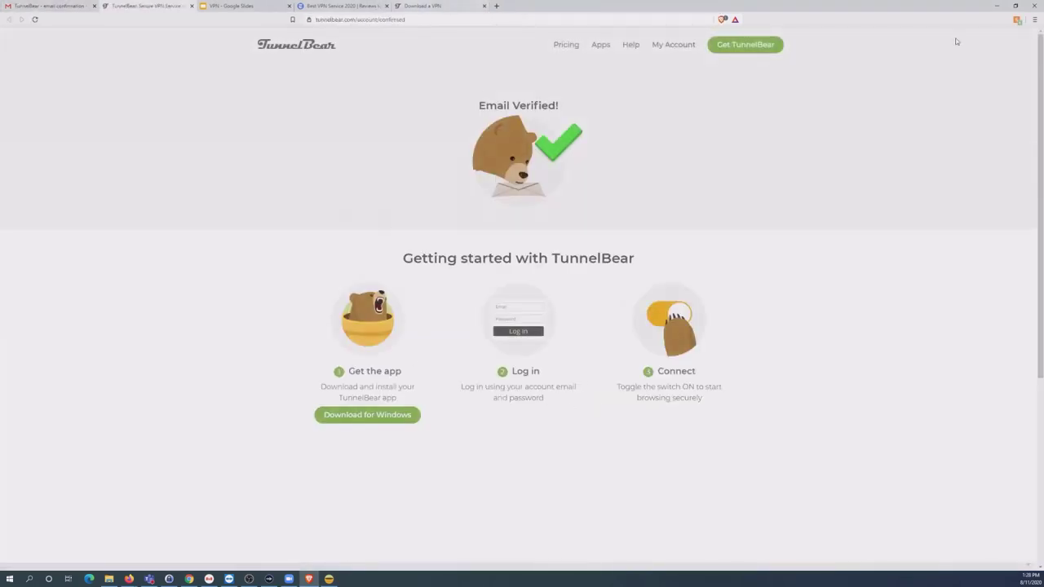
Minimize the browser and confirm 'OK, verified' in TunnelBear to reach the disconnected main window.
{"action": "left_click", "coordinate": [997, 6]}
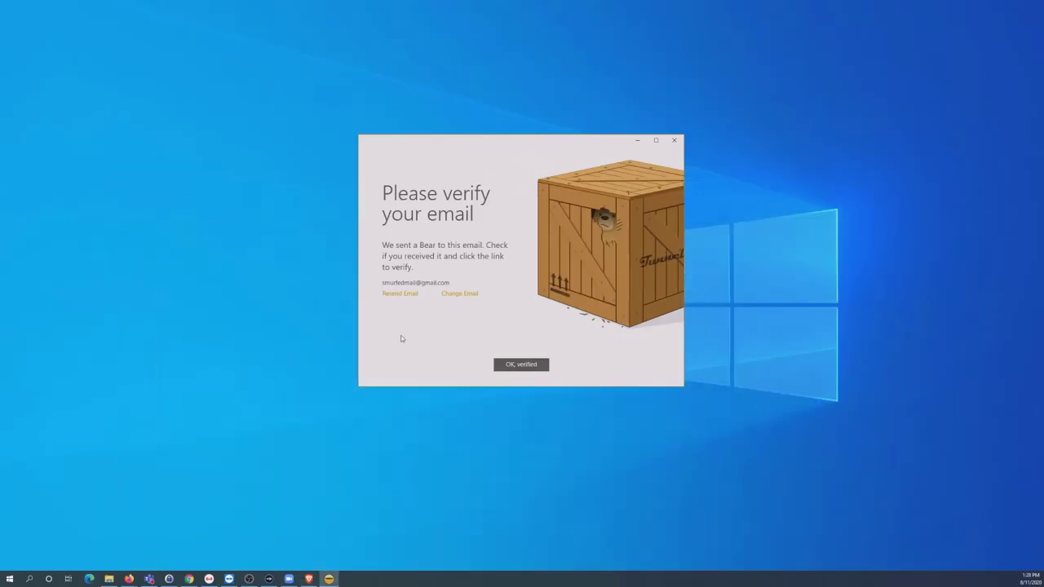
{"action": "left_click", "coordinate": [522, 366]}
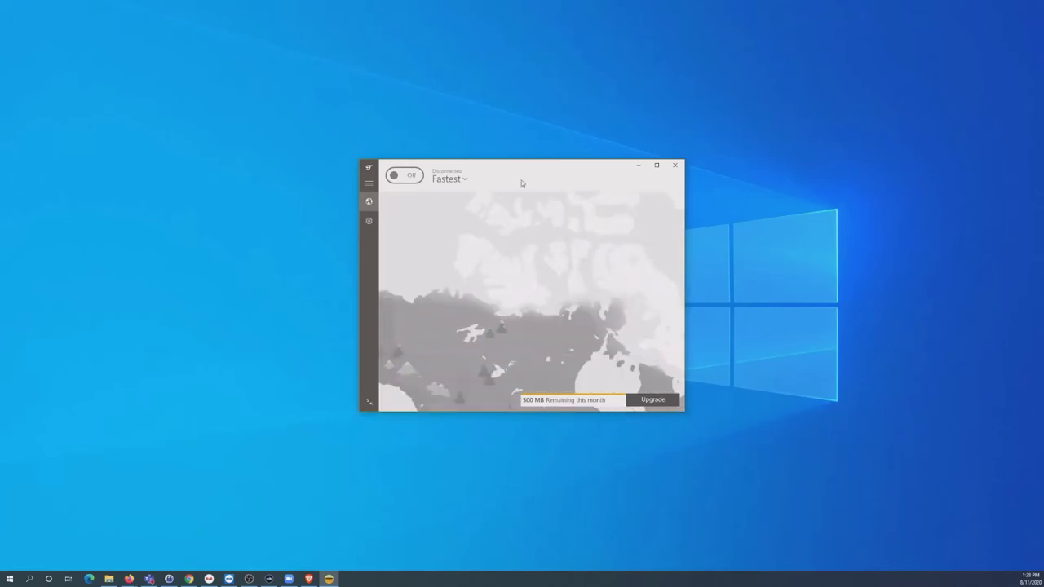
Move the TunnelBear window up-left and enlarge it so the map shows the Americas, Europe and Africa.
{"action": "left_click_drag", "start_coordinate": [533, 166], "coordinate": [427, 99]}
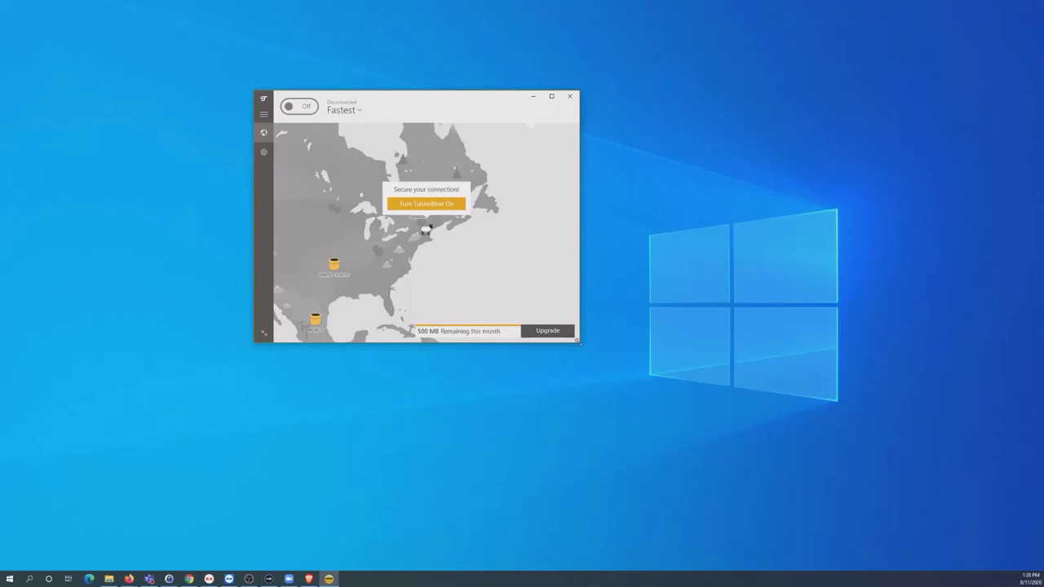
{"action": "left_click_drag", "start_coordinate": [578, 342], "coordinate": [935, 543]}
{"action": "left_click_drag", "start_coordinate": [537, 96], "coordinate": [489, 60]}
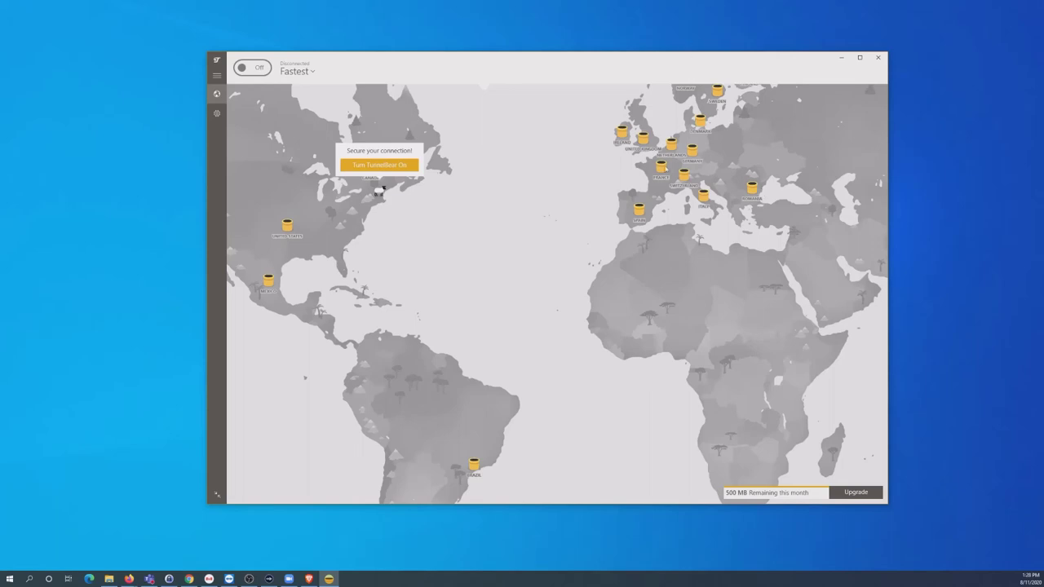
{"action": "left_click_drag", "start_coordinate": [734, 258], "coordinate": [744, 302]}
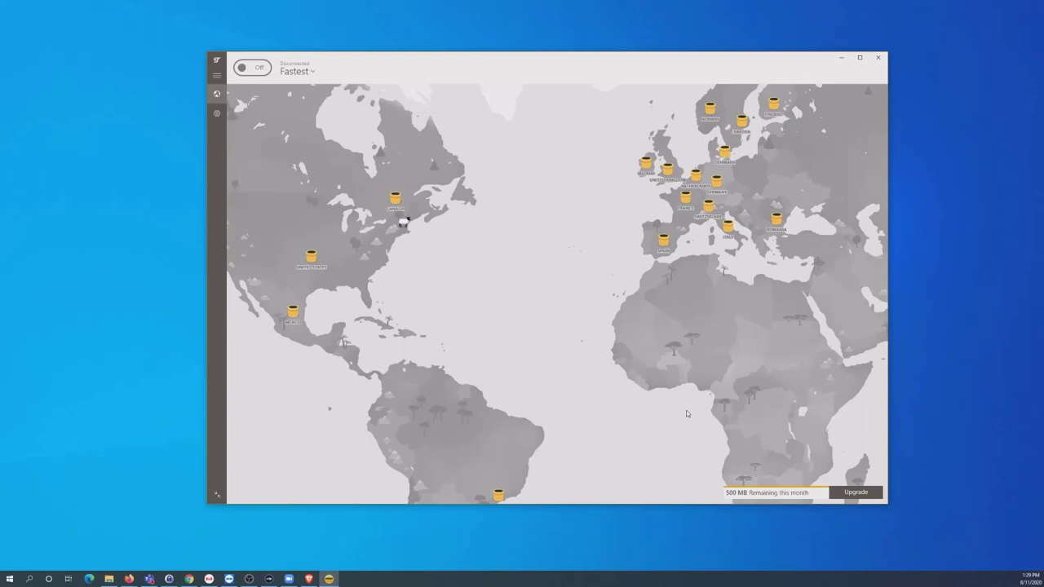
Close TunnelBear, maximize Tor Browser and search DuckDuckGo for 'peterborough town library'.
{"action": "left_click", "coordinate": [877, 57]}
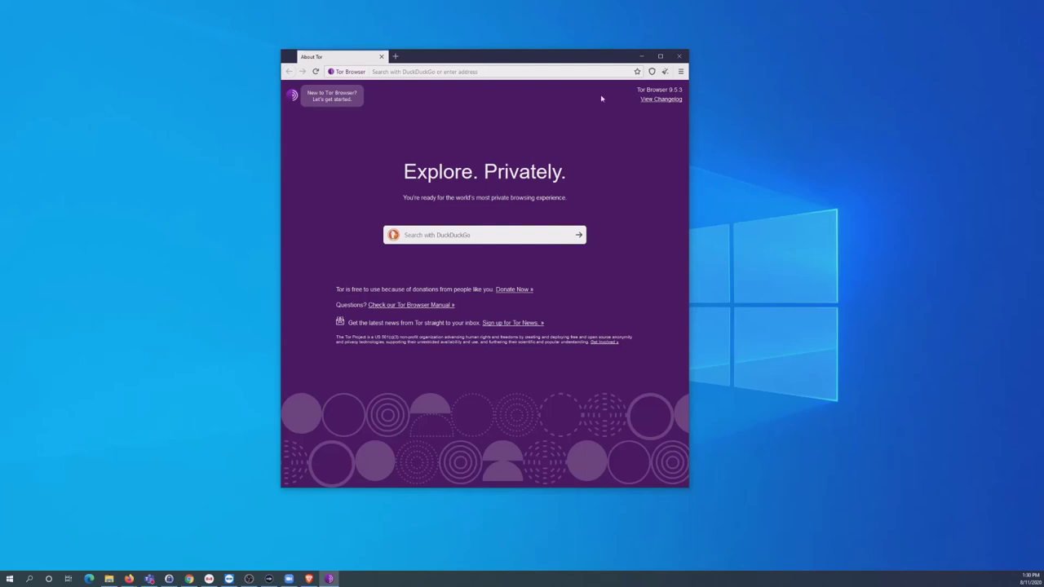
{"action": "left_click", "coordinate": [660, 55]}
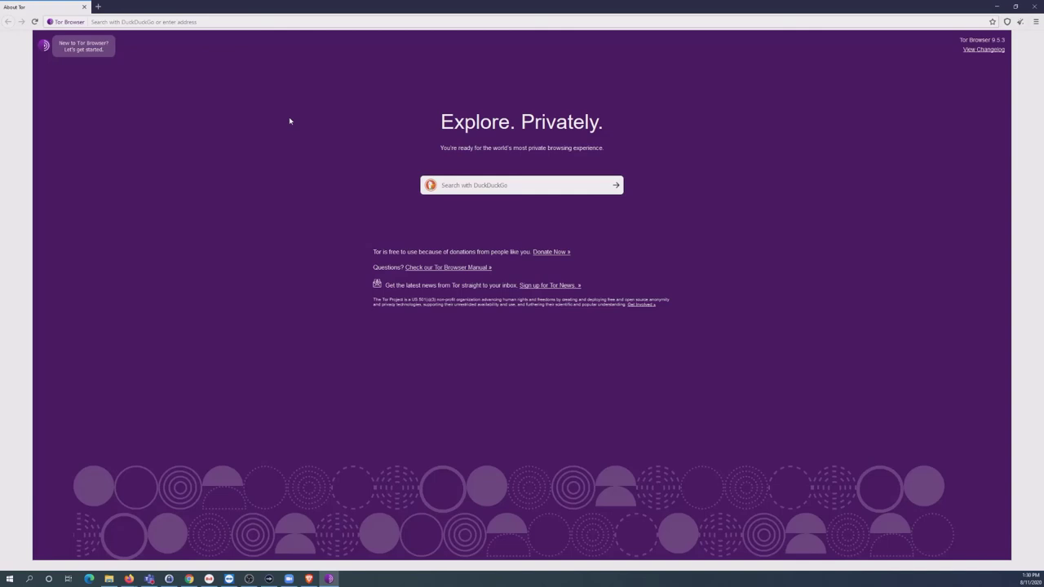
{"action": "left_click", "coordinate": [280, 23]}
{"action": "type", "text": "you"}
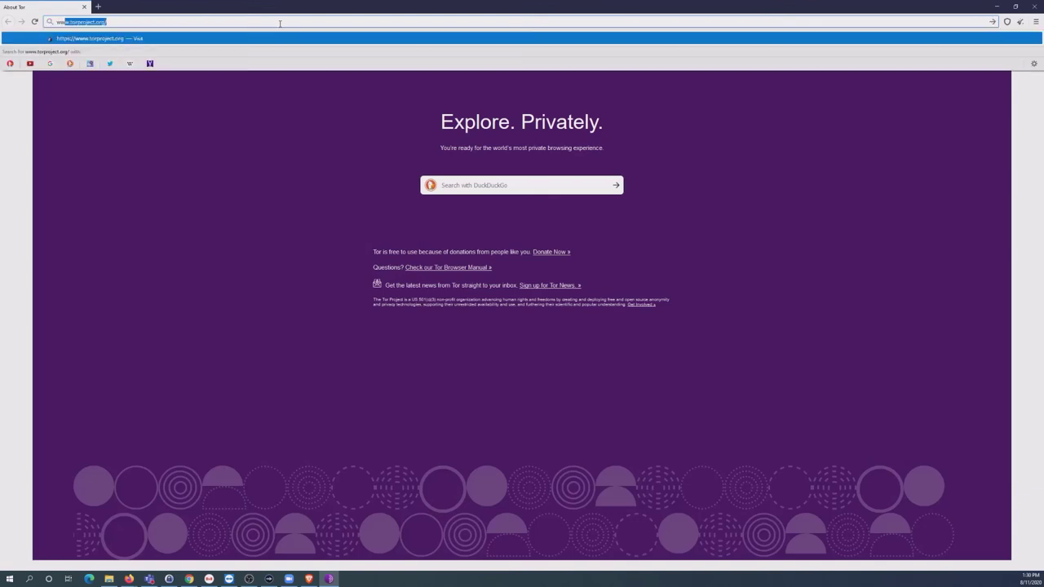
{"action": "key", "text": "BackSpace"}
{"action": "key", "text": "BackSpace"}
{"action": "key", "text": "BackSpace"}
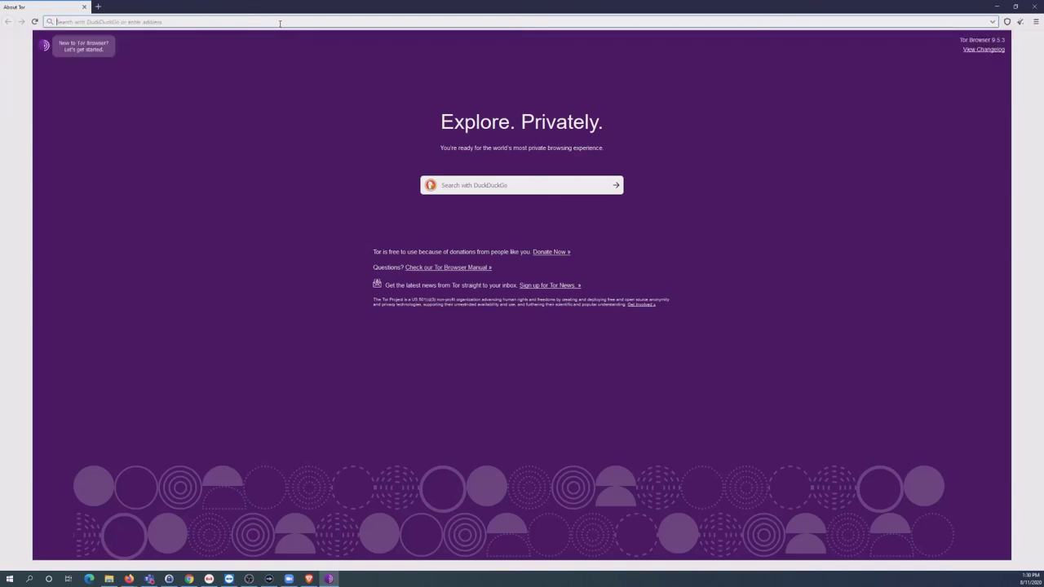
{"action": "type", "text": "peterbo"}
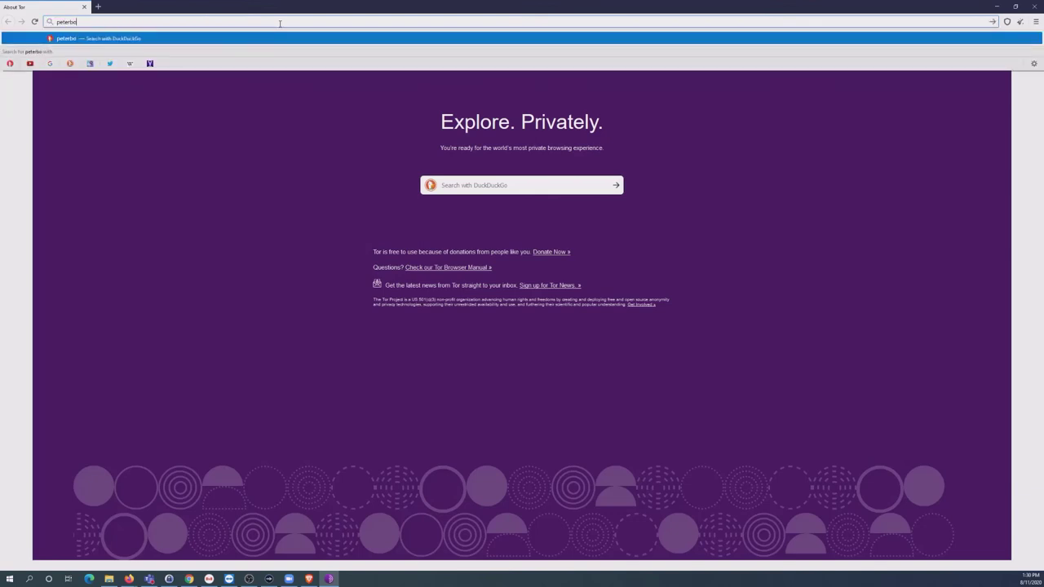
{"action": "type", "text": "rough town librar"}
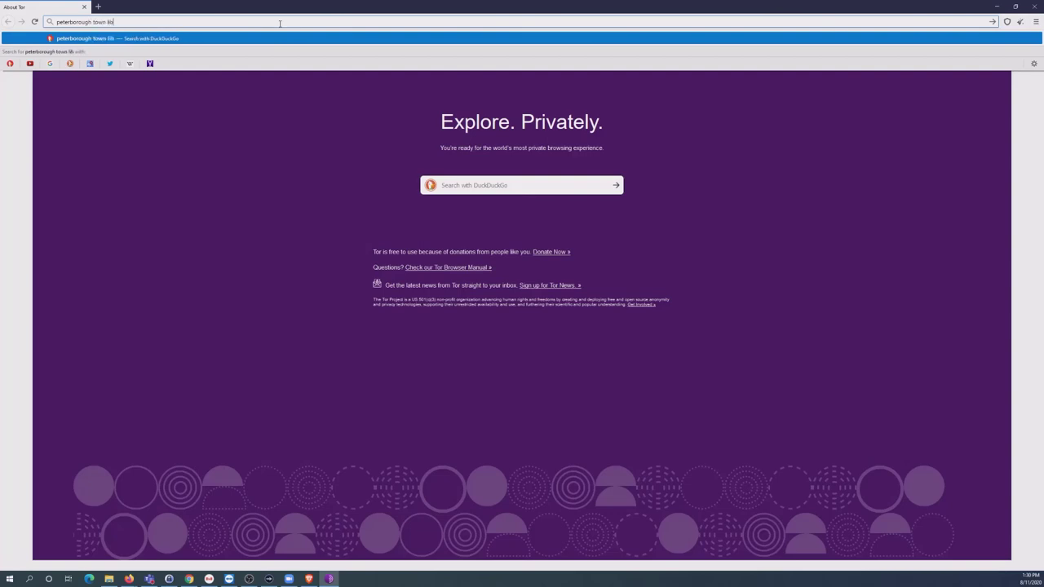
{"action": "type", "text": "y"}
{"action": "key", "text": "Return"}
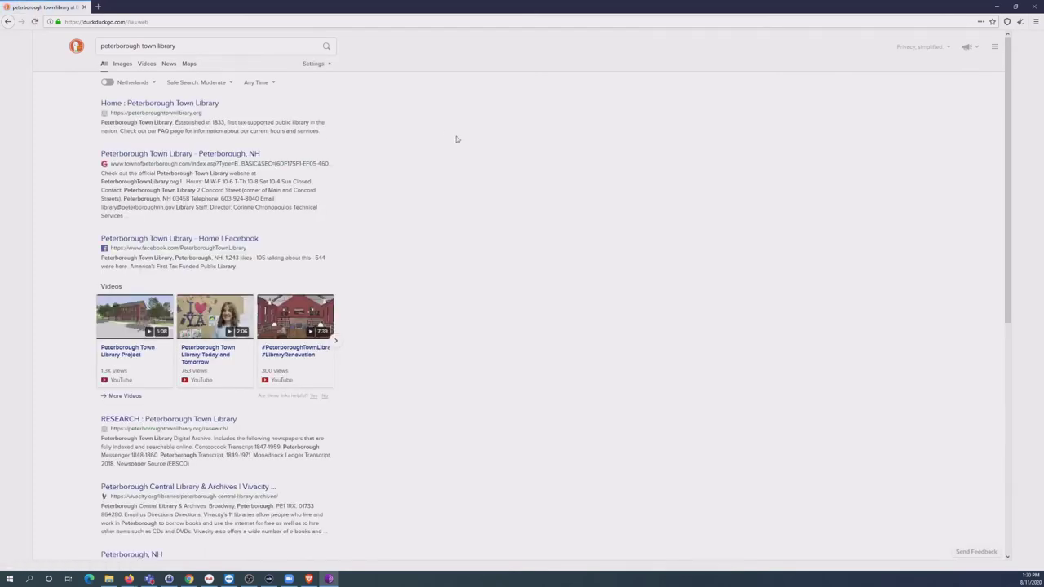
Zoom in on the library search results, then close Tor Browser with Alt+F4.
{"action": "key", "text": "ctrl+plus"}
{"action": "key", "text": "ctrl+plus"}
{"action": "key", "text": "ctrl+plus"}
{"action": "key", "text": "ctrl+plus"}
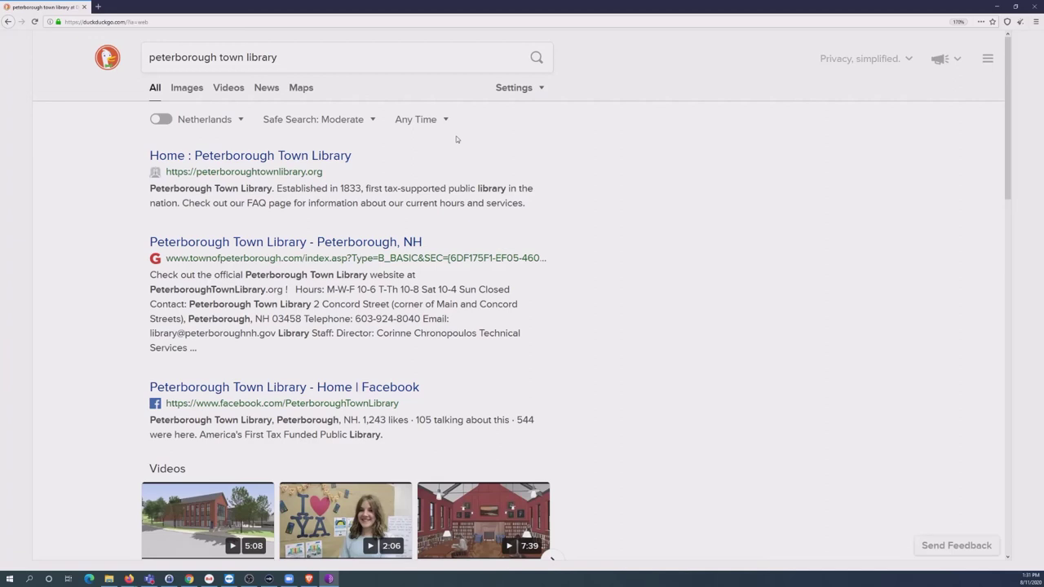
{"action": "left_click", "coordinate": [311, 55]}
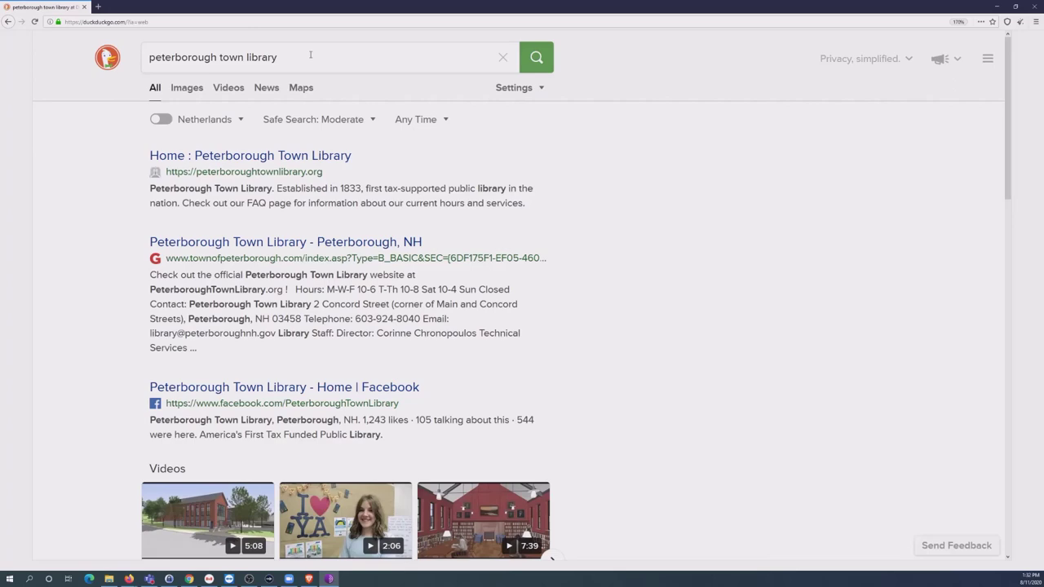
{"action": "key", "text": "alt+F4"}
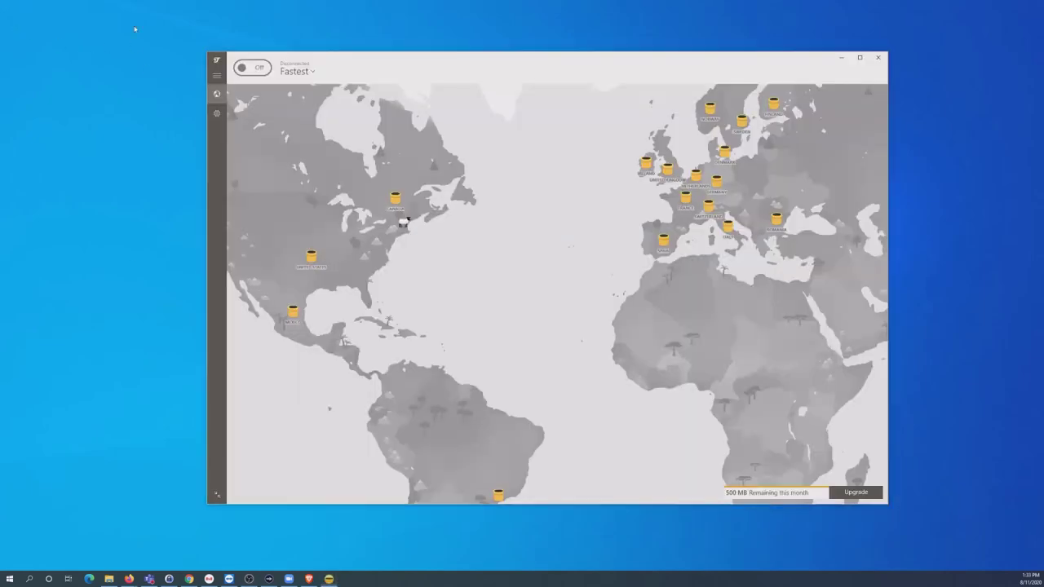
{"action": "left_click_drag", "start_coordinate": [346, 61], "coordinate": [326, 50]}
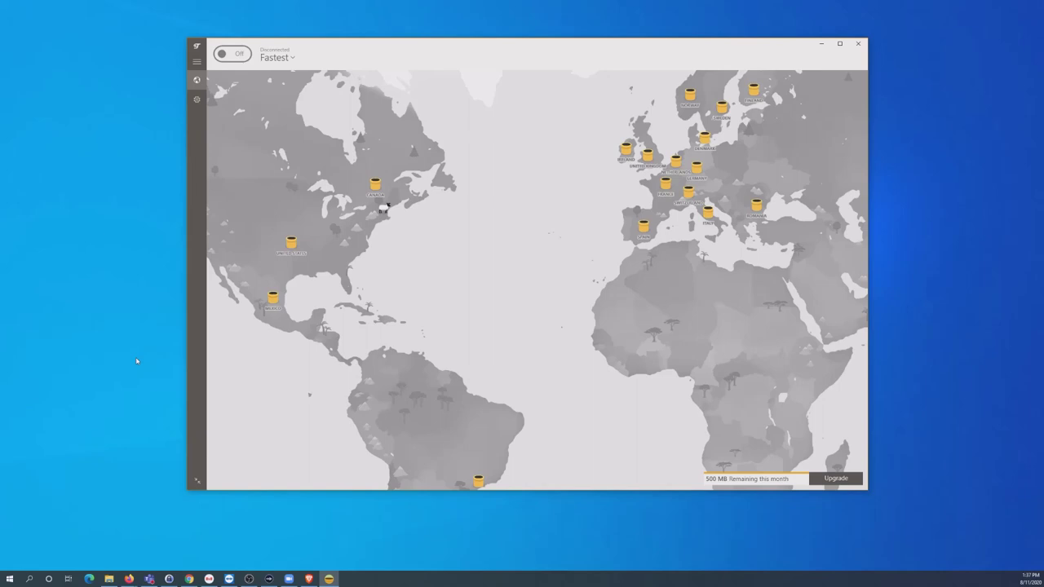
Bring Brave forward and view the VPN deck's Which One? slide with its Wirecutter bullet.
{"action": "left_click", "coordinate": [310, 579]}
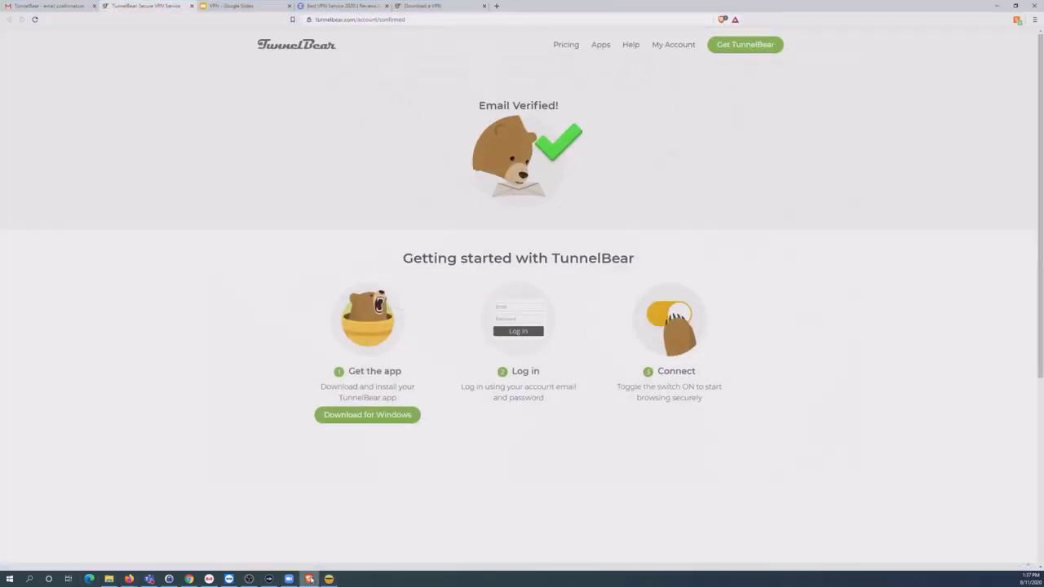
{"action": "left_click", "coordinate": [245, 6]}
{"action": "left_click", "coordinate": [781, 397]}
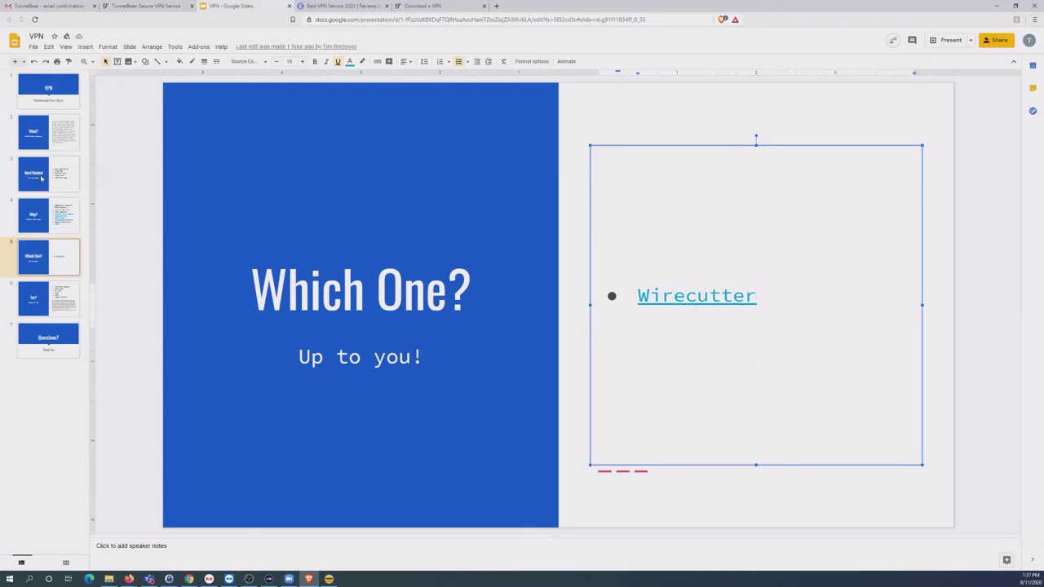
Review slide 4, Why?, then return to the TunnelBear download tab.
{"action": "left_click", "coordinate": [65, 215]}
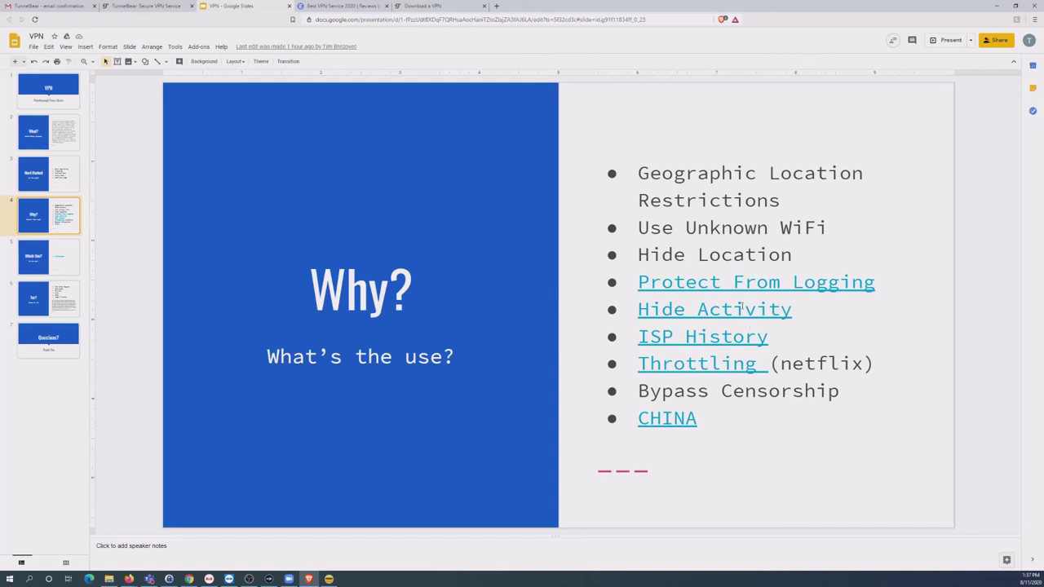
{"action": "left_click", "coordinate": [747, 420]}
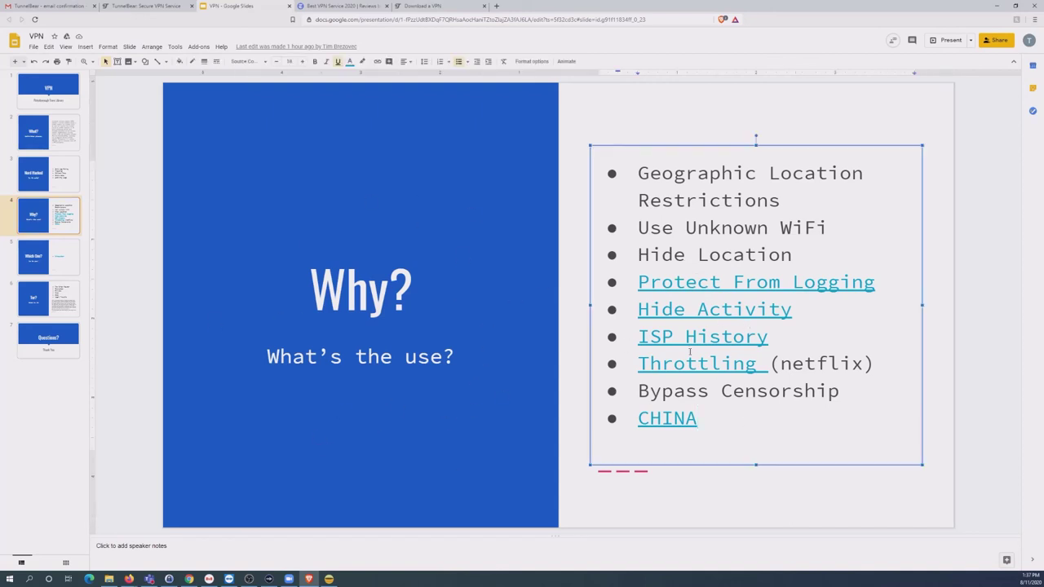
{"action": "left_click", "coordinate": [578, 281]}
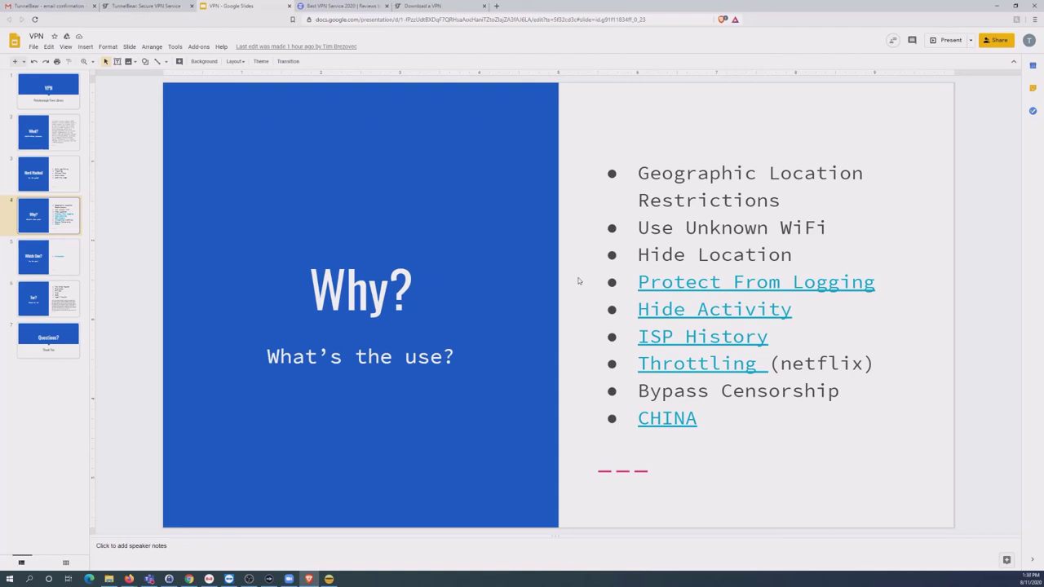
{"action": "left_click", "coordinate": [441, 5]}
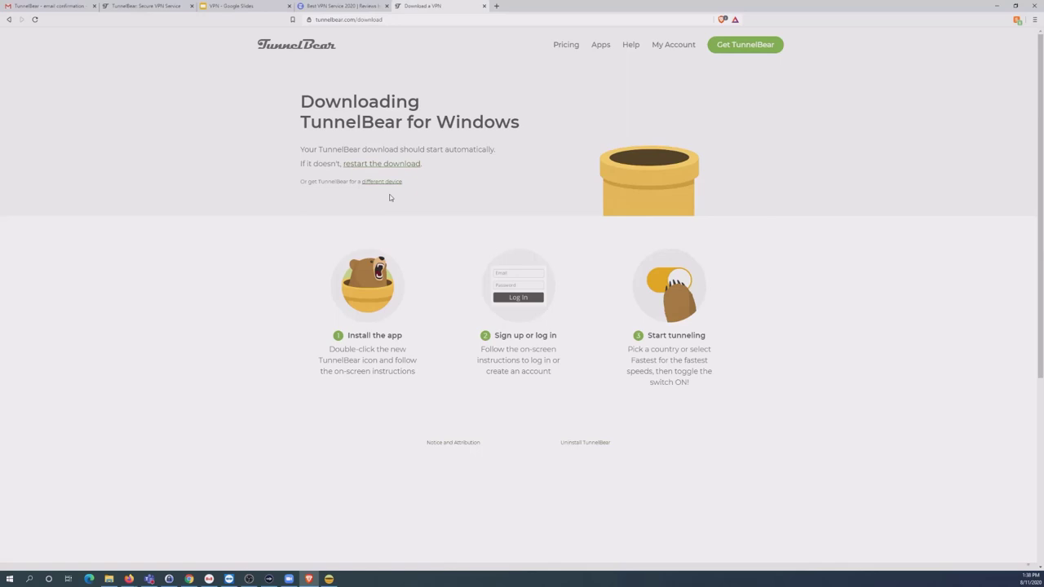
Switch with Ctrl+Shift+Tab to the Wirecutter 'Best VPN Service' tab showing its Mullvad pick.
{"action": "key", "text": "ctrl+shift+Tab"}
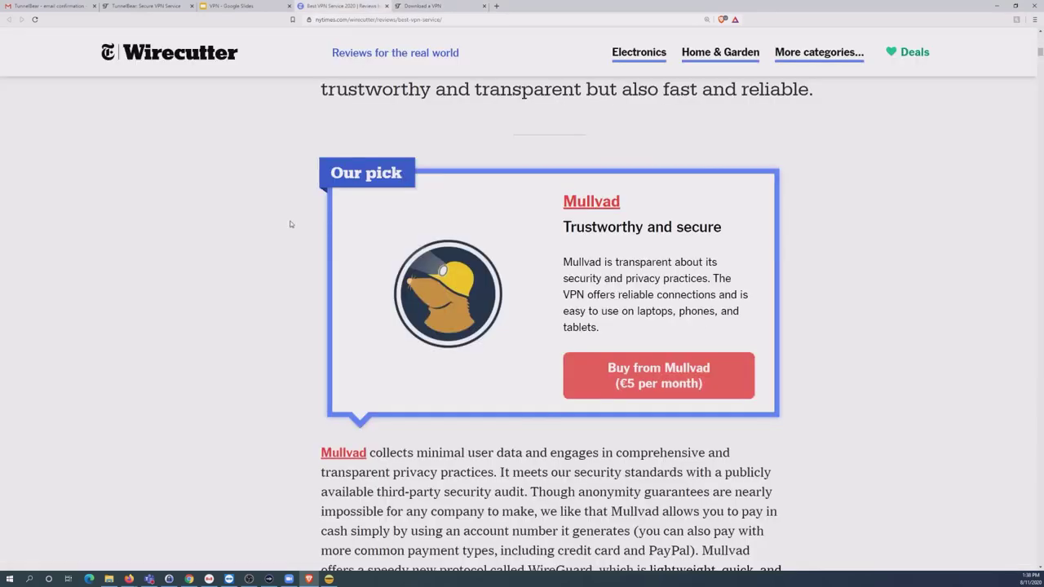